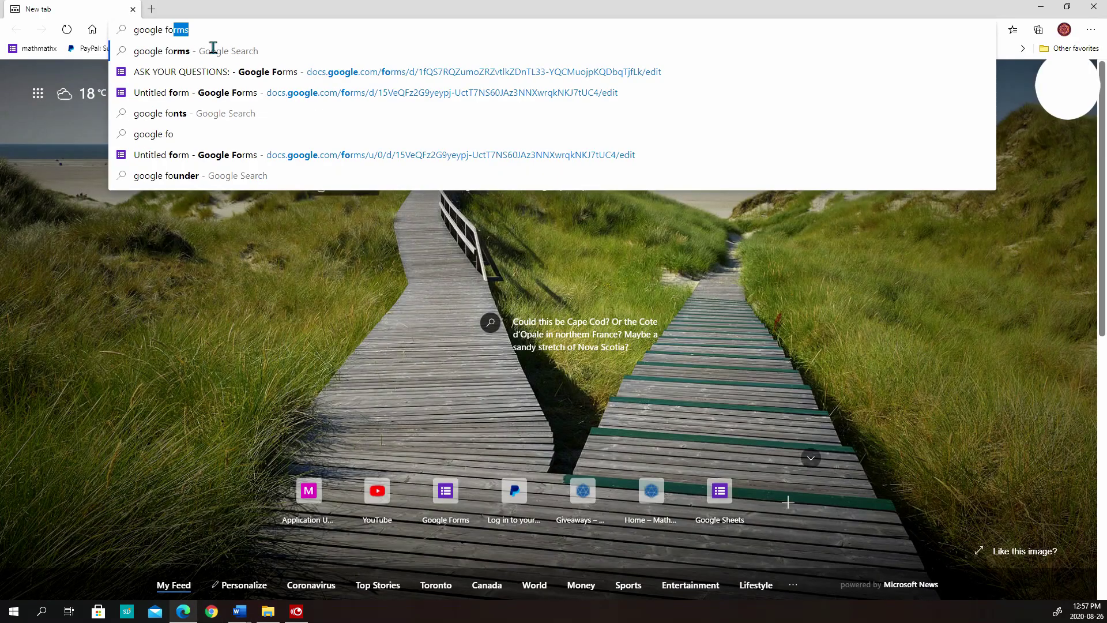
Search for Google Forms, start a Blank form, and clear its 'Untitled form' title
key(Return)
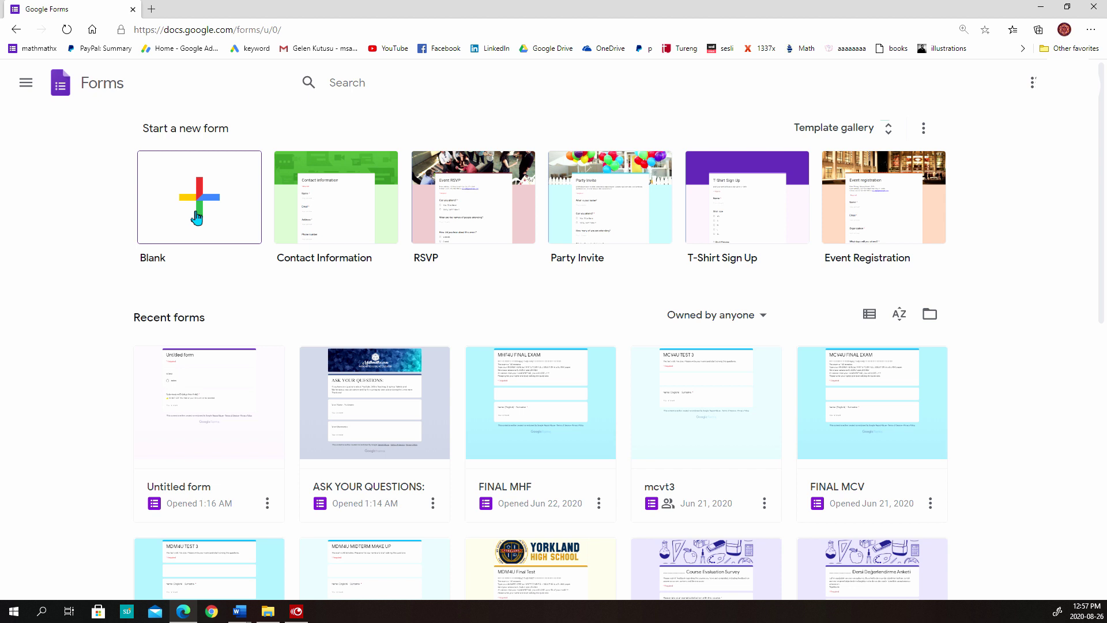
click(196, 215)
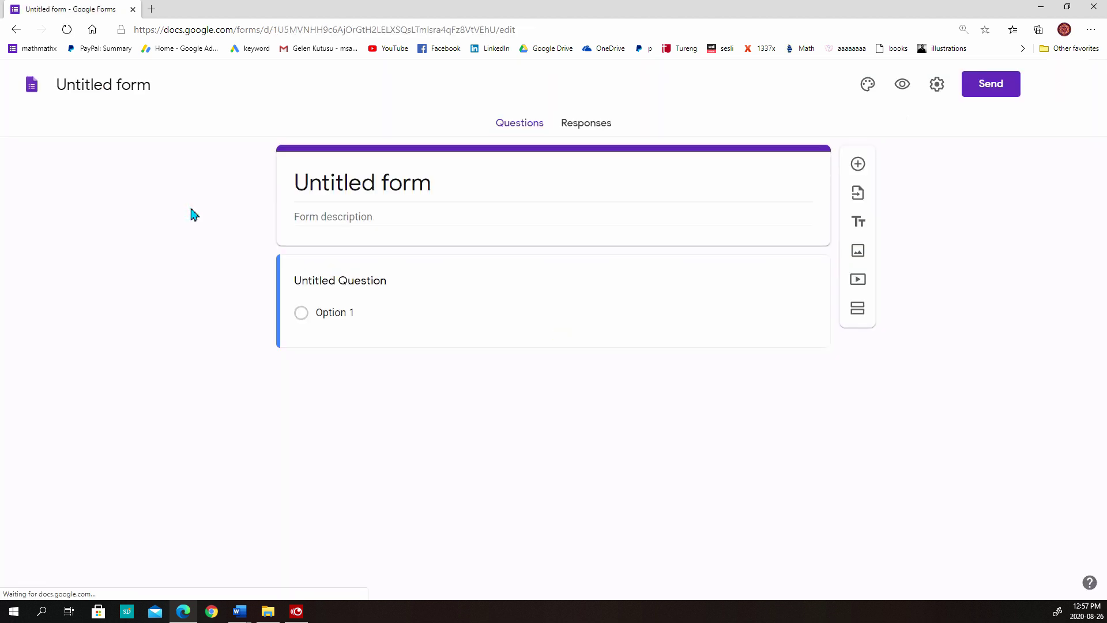
key(BackSpace)
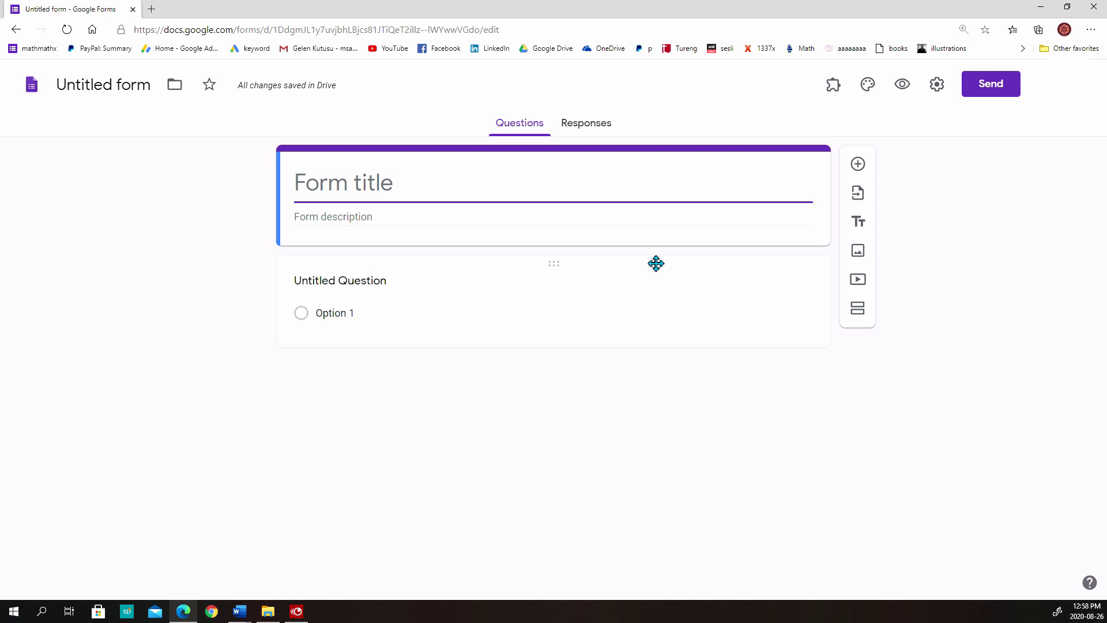
Title the form 'Math G10 - Test 1' and type the perimeter-100m rectangle maximum-area question
text(Math G)
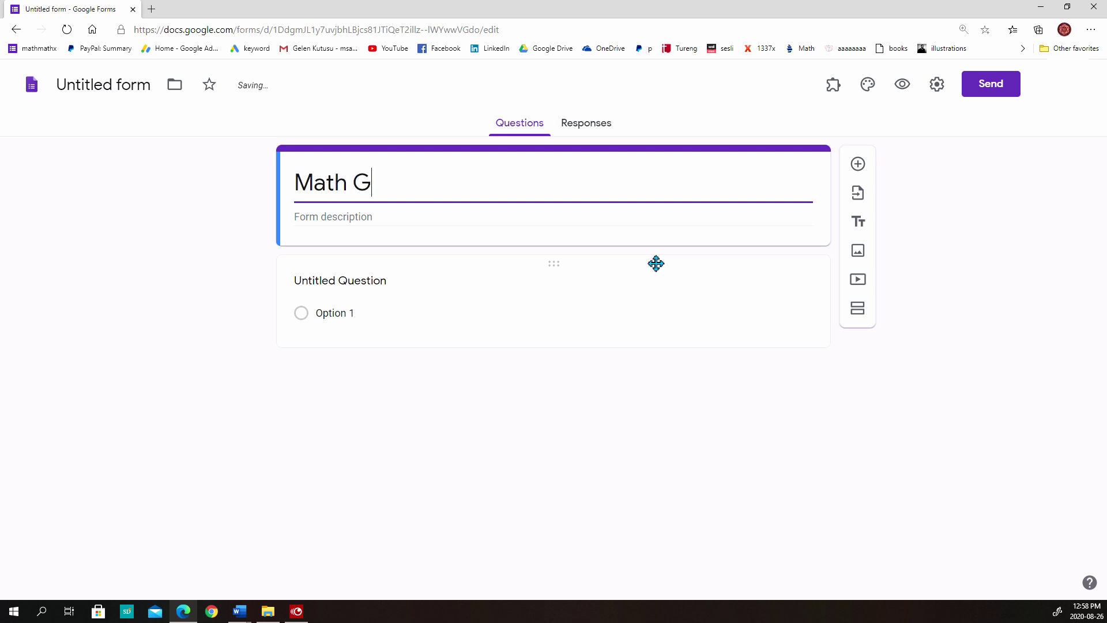
text(10 - Test 1)
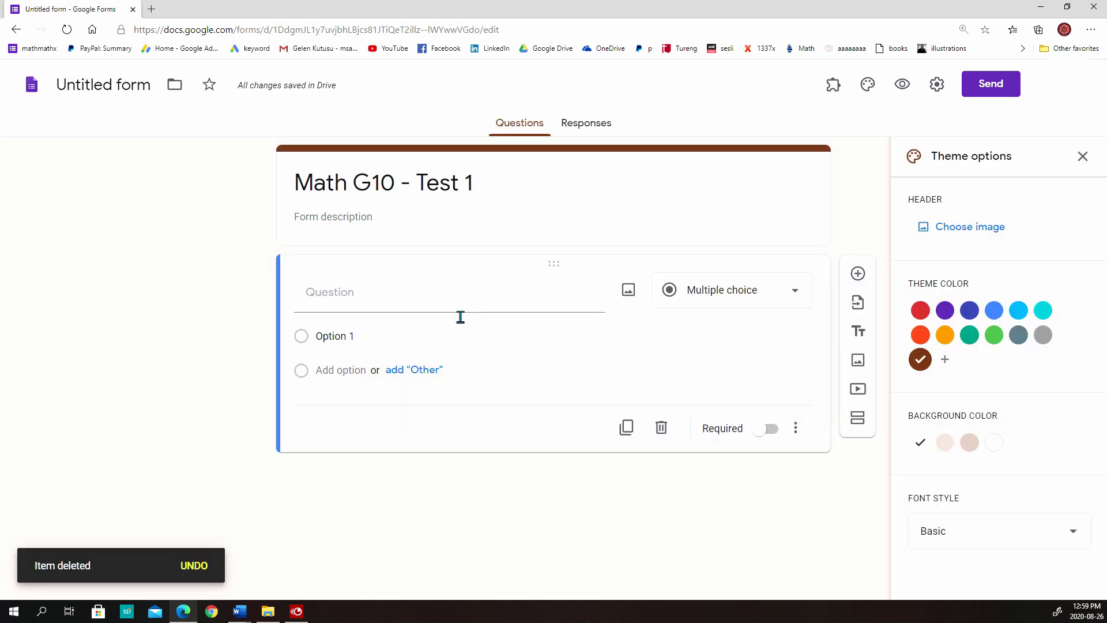
click(451, 314)
text(Fin)
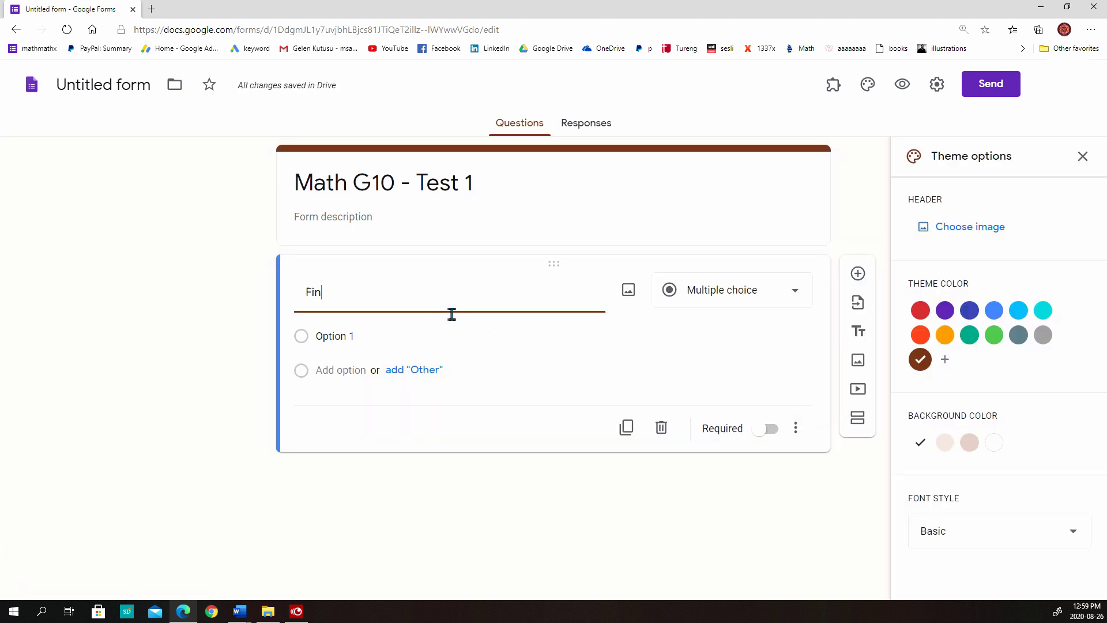
text(d the dimensions of a rectangle with)
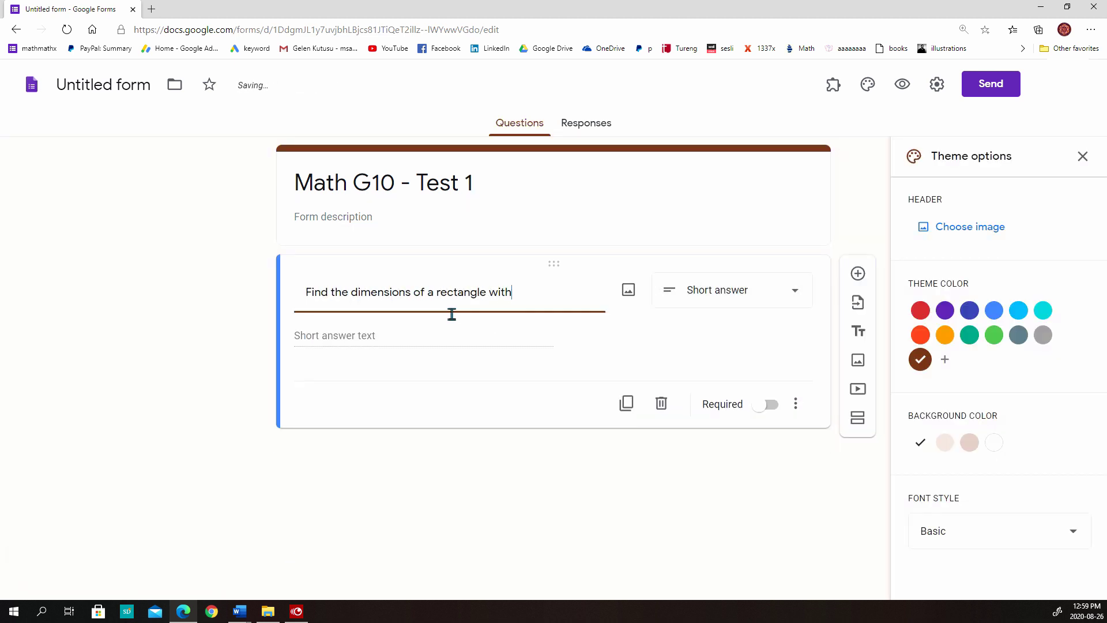
text( perimeter 100m whose area is at maxim)
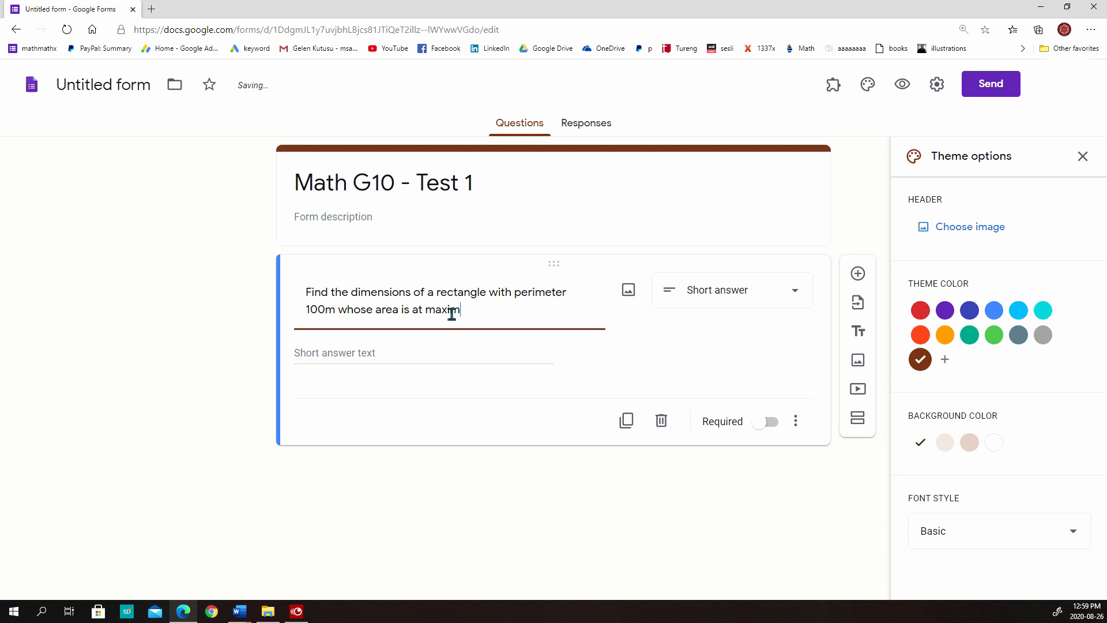
text(um as possible.)
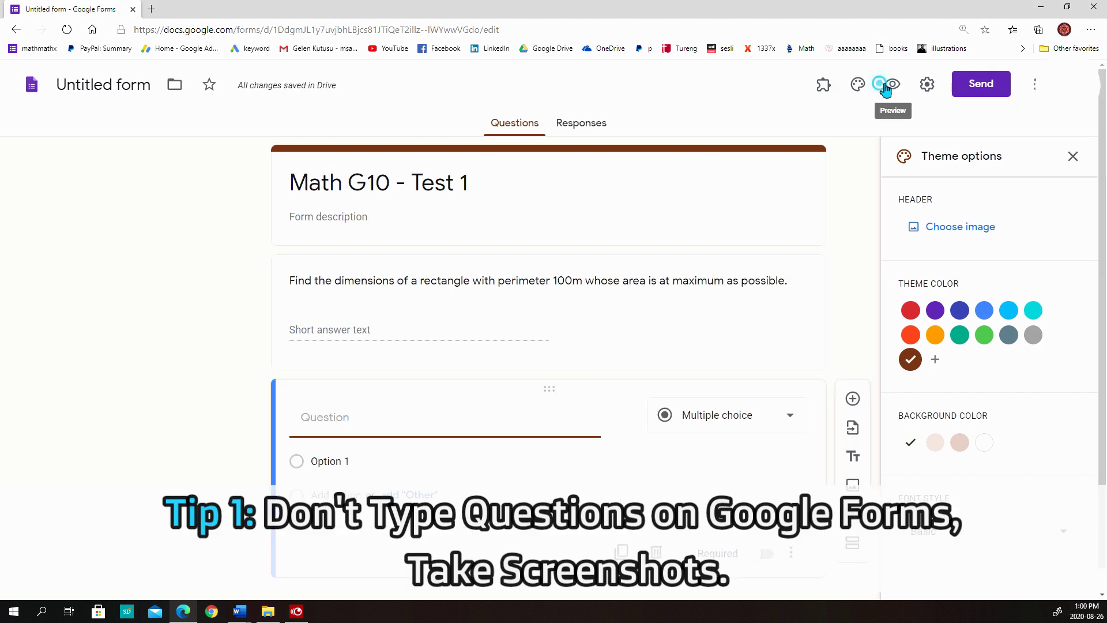
In the preview, Google the selected rectangle question text and open the Slader solution result
click(891, 84)
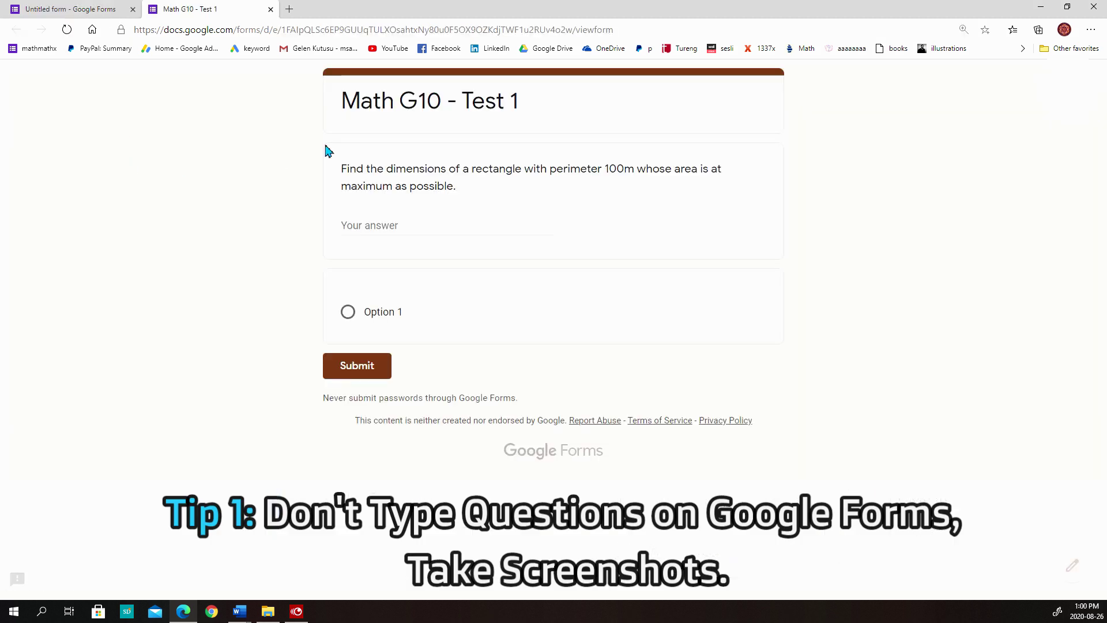
drag(340, 173, 447, 191)
right_click(447, 190)
click(485, 271)
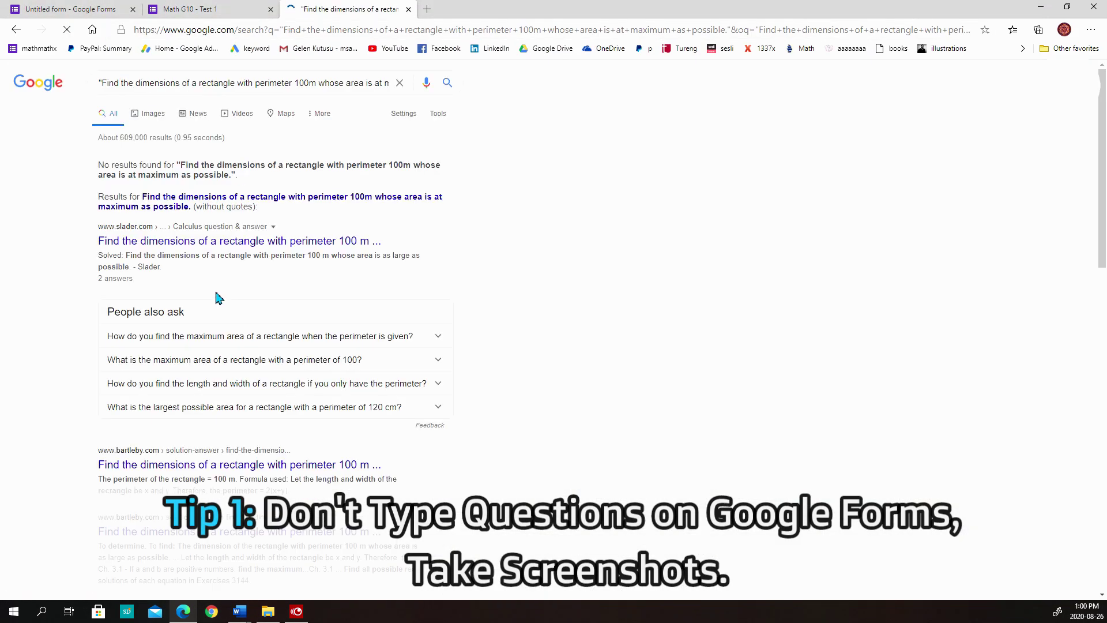
scroll(201, 456, down, 6)
scroll(201, 249, up, 6)
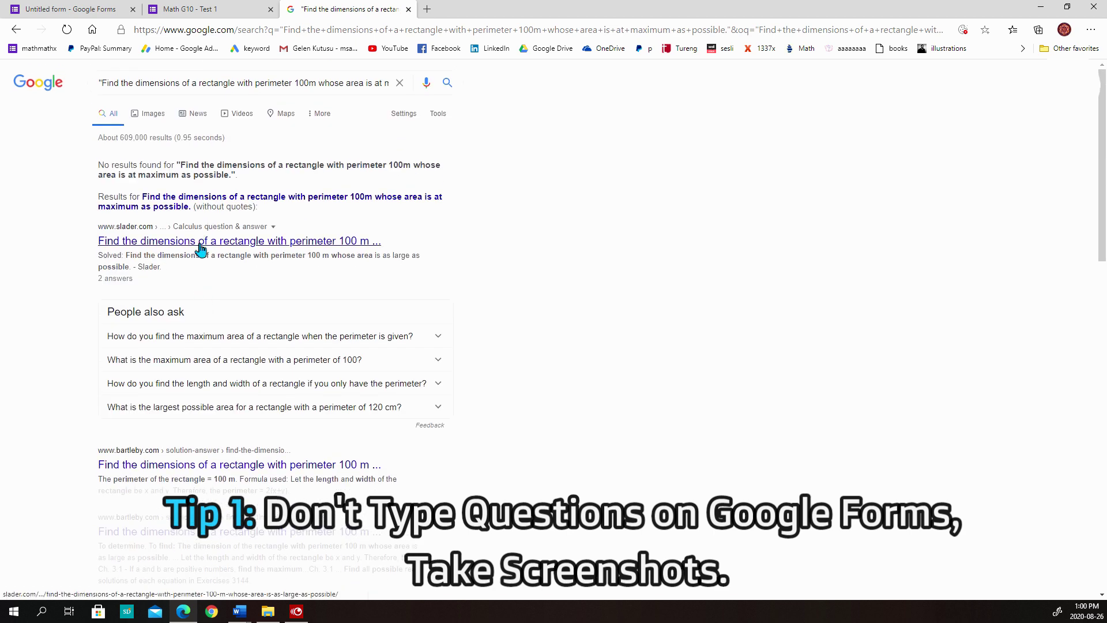
click(200, 243)
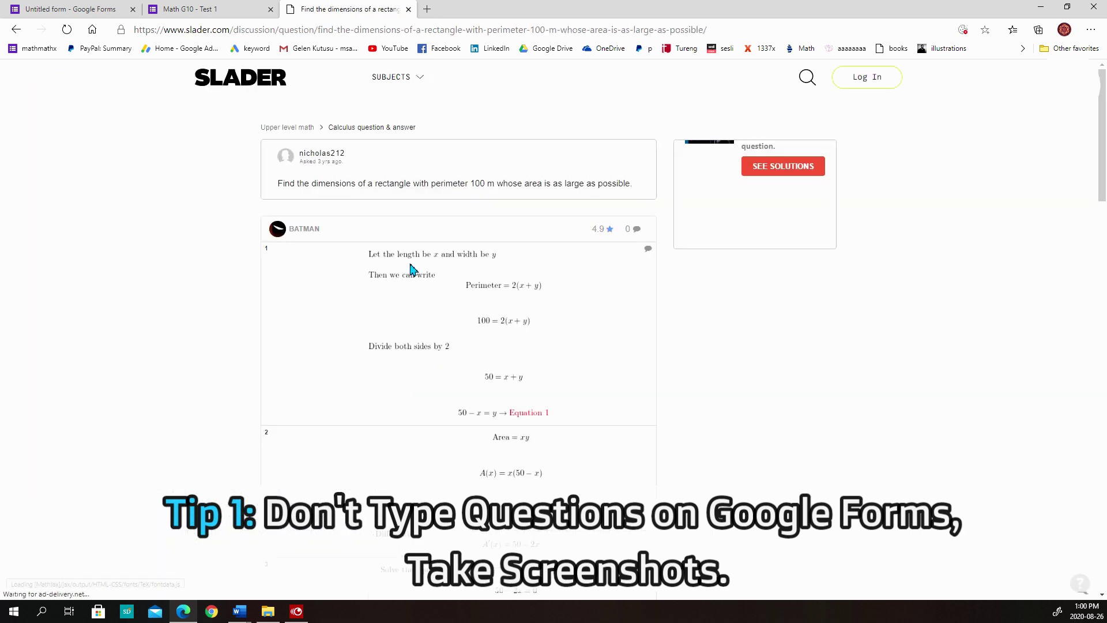
Snip question 2 from the Word test and save it in a new Desktop folder 'test 1'
scroll(502, 422, down, 8)
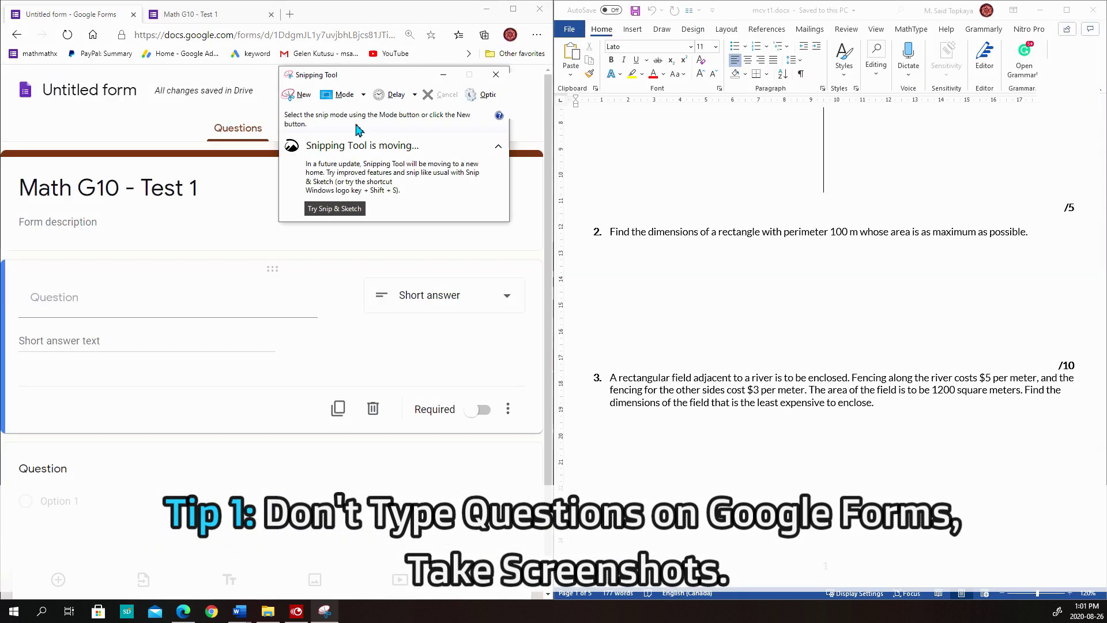
click(300, 94)
drag(606, 222, 1042, 252)
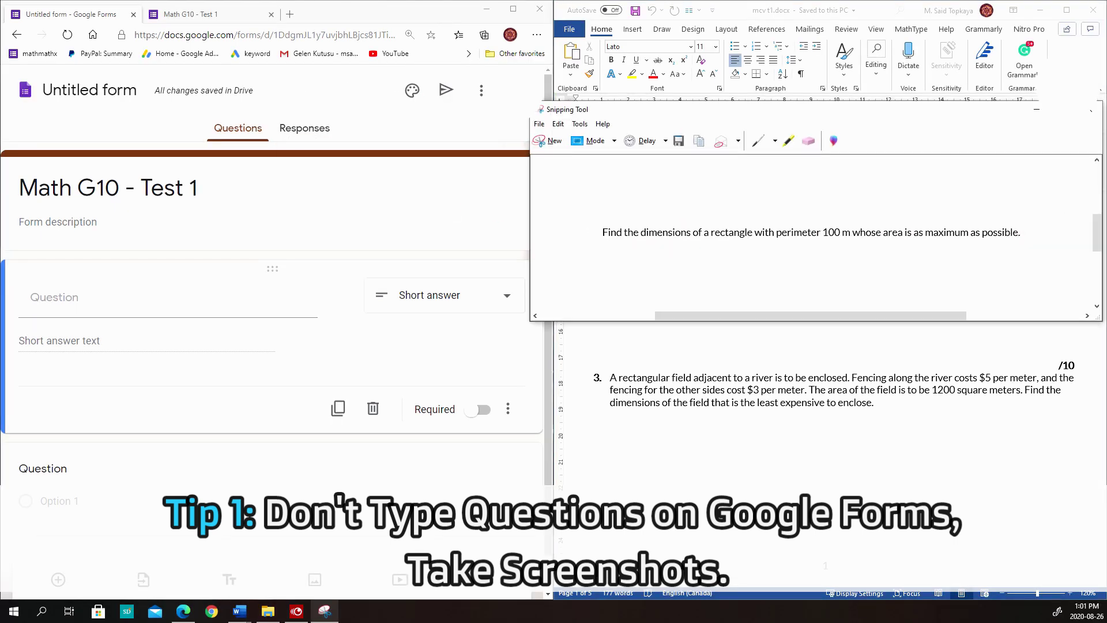
click(678, 141)
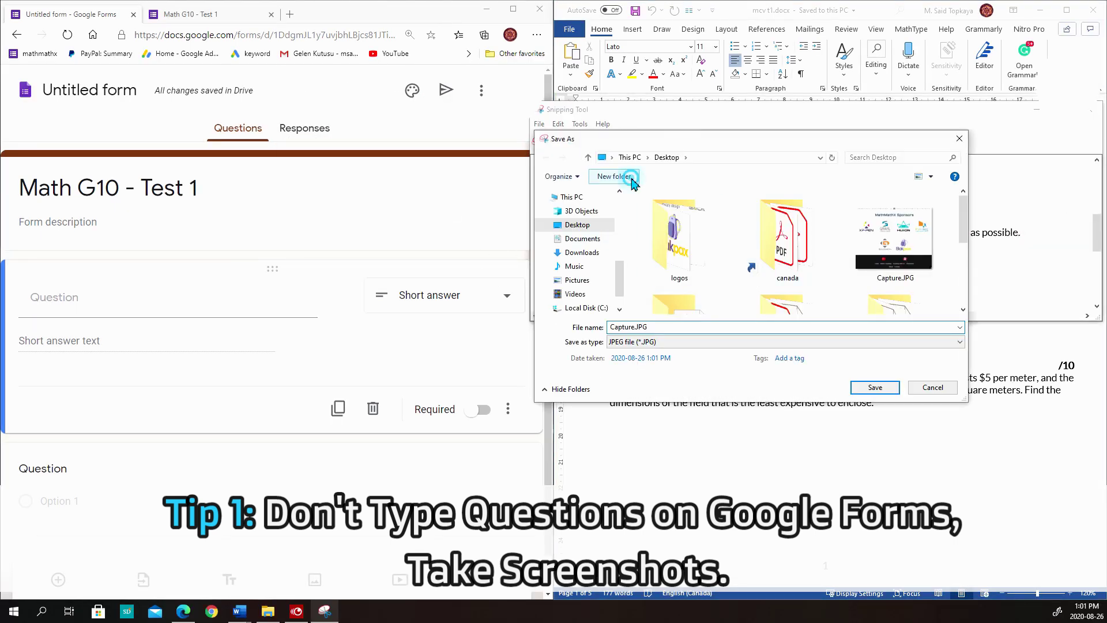
text(test 1)
key(Return)
key(Return)
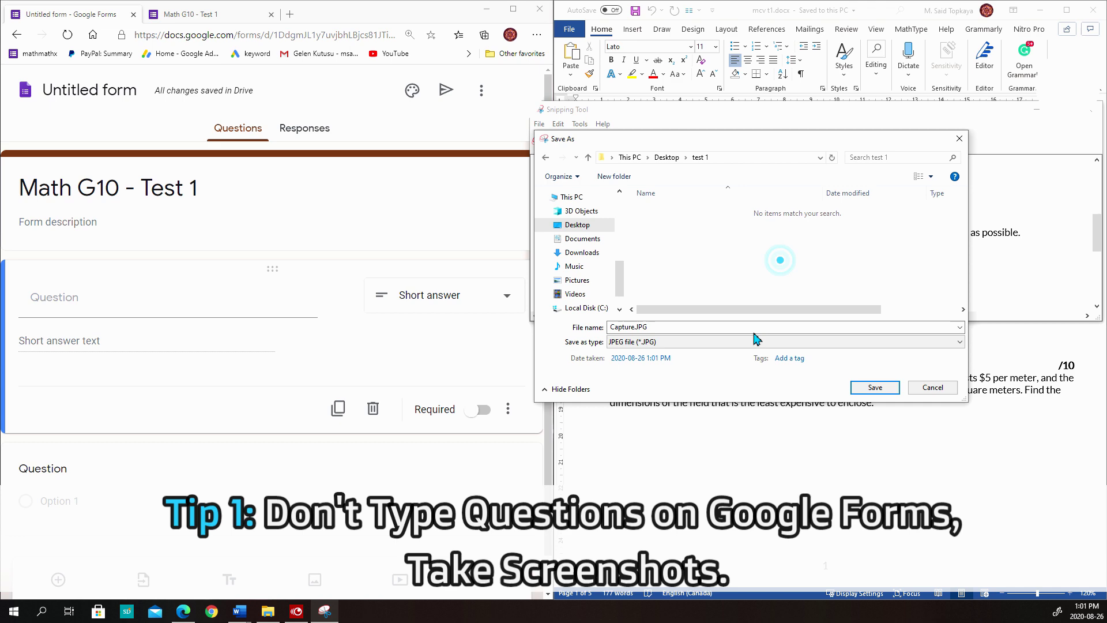
text(2)
click(871, 385)
Snip question 3 from the Word test and save it
click(551, 141)
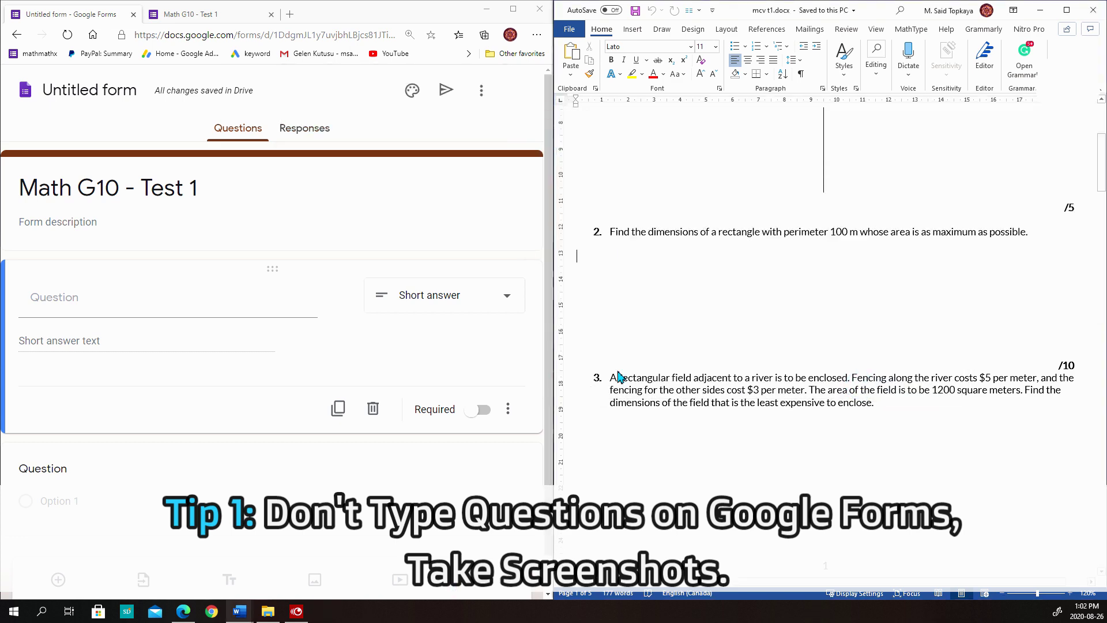
drag(606, 372, 1086, 422)
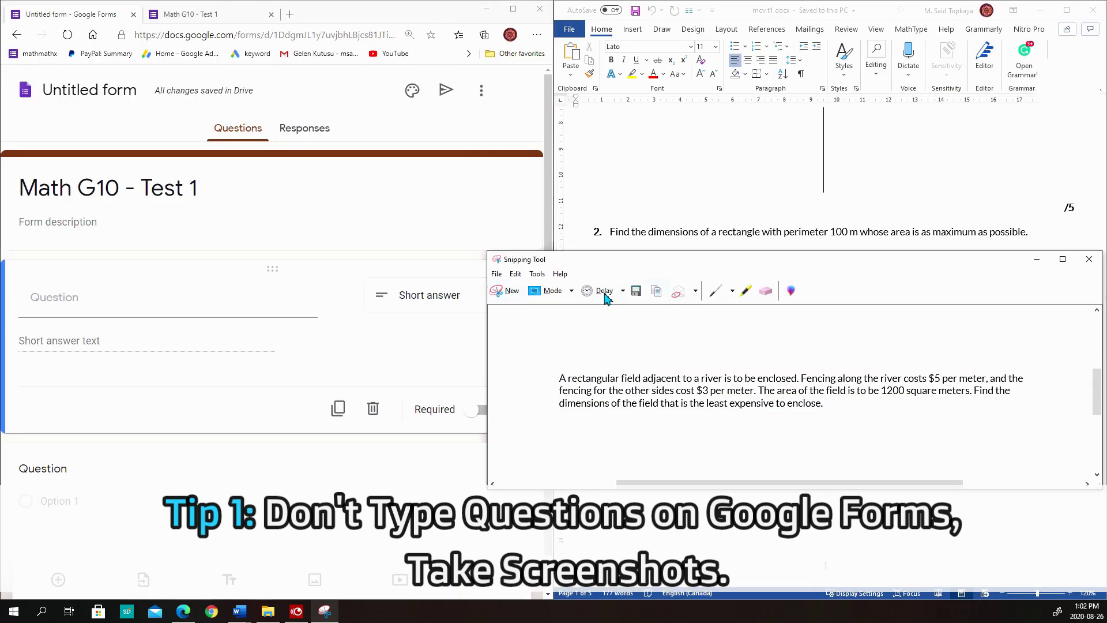
click(638, 289)
Upload the first question screenshot as an image in the form
text(2)
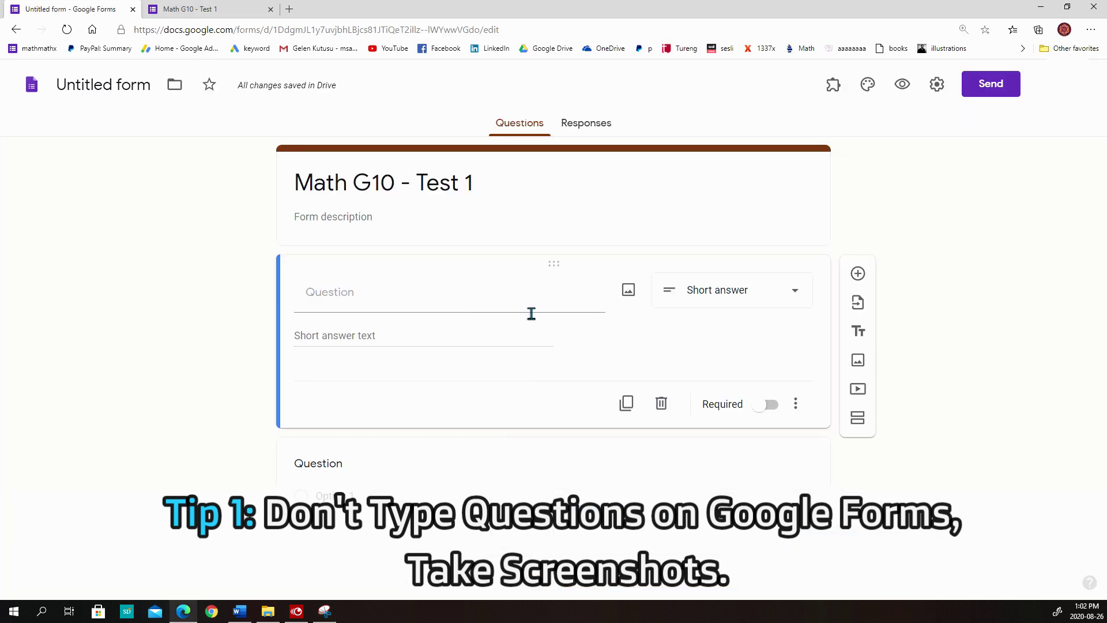
click(629, 291)
click(568, 411)
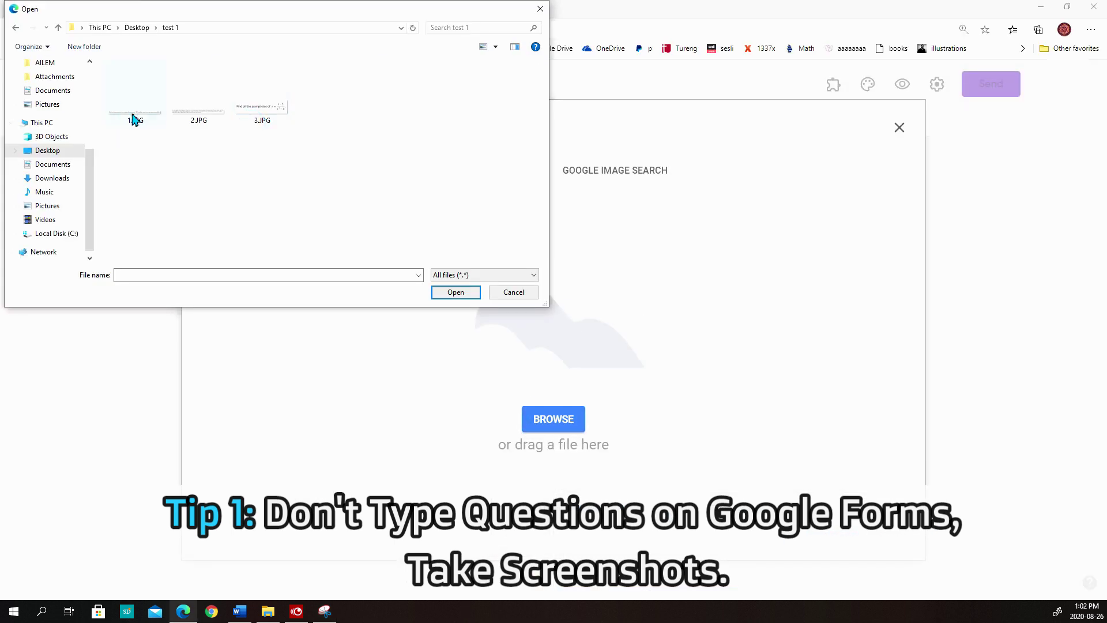
click(131, 113)
click(449, 290)
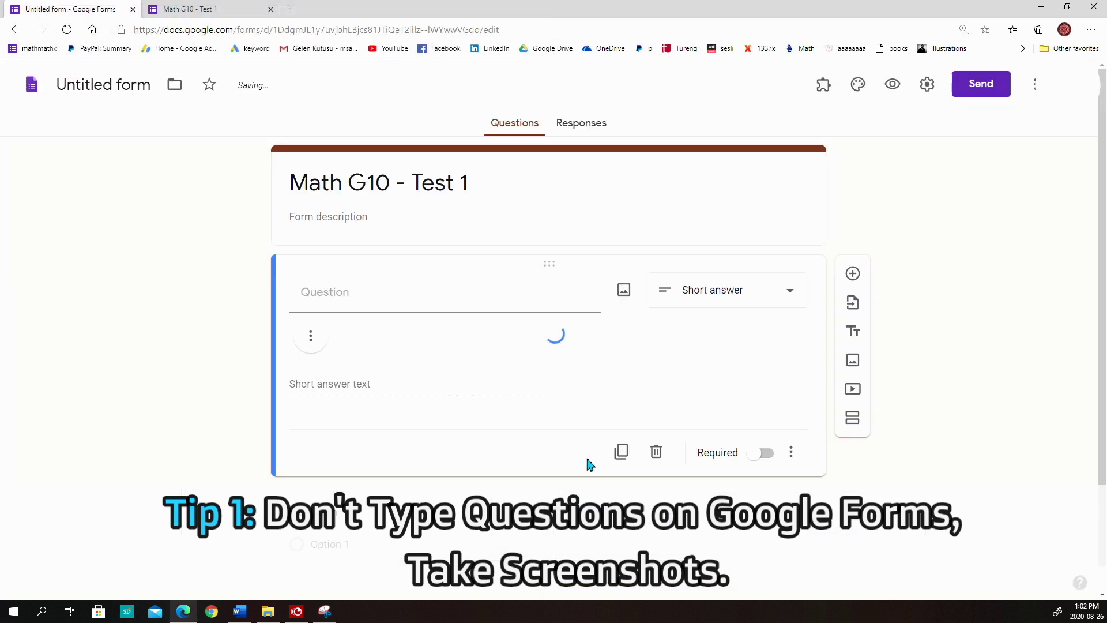
Add the second question screenshot and make that question Short answer
click(618, 422)
click(553, 419)
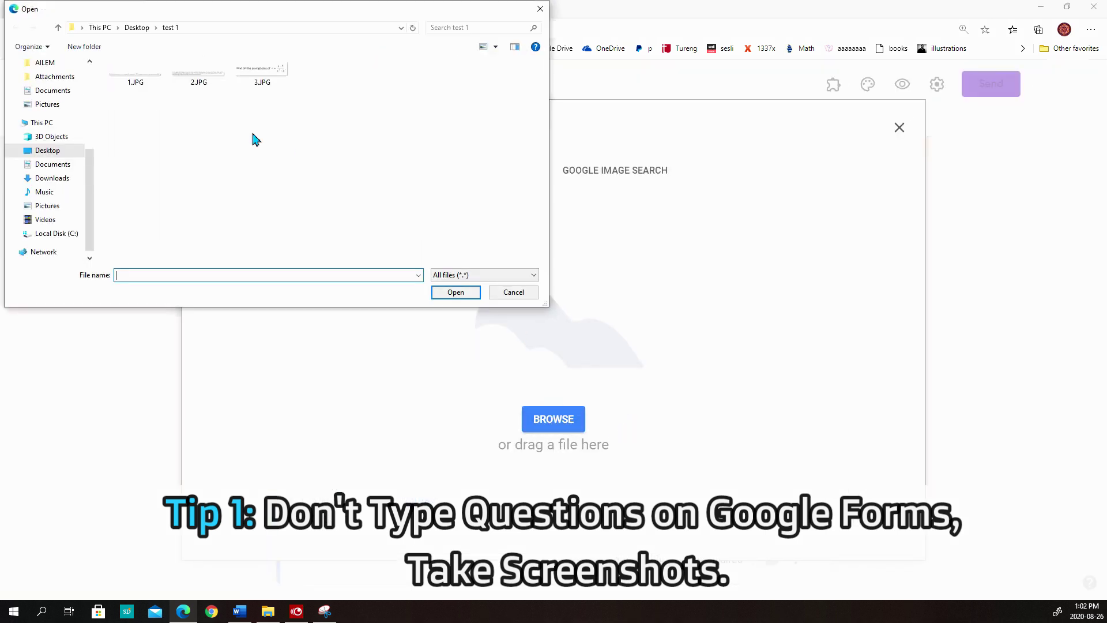
click(195, 78)
click(452, 292)
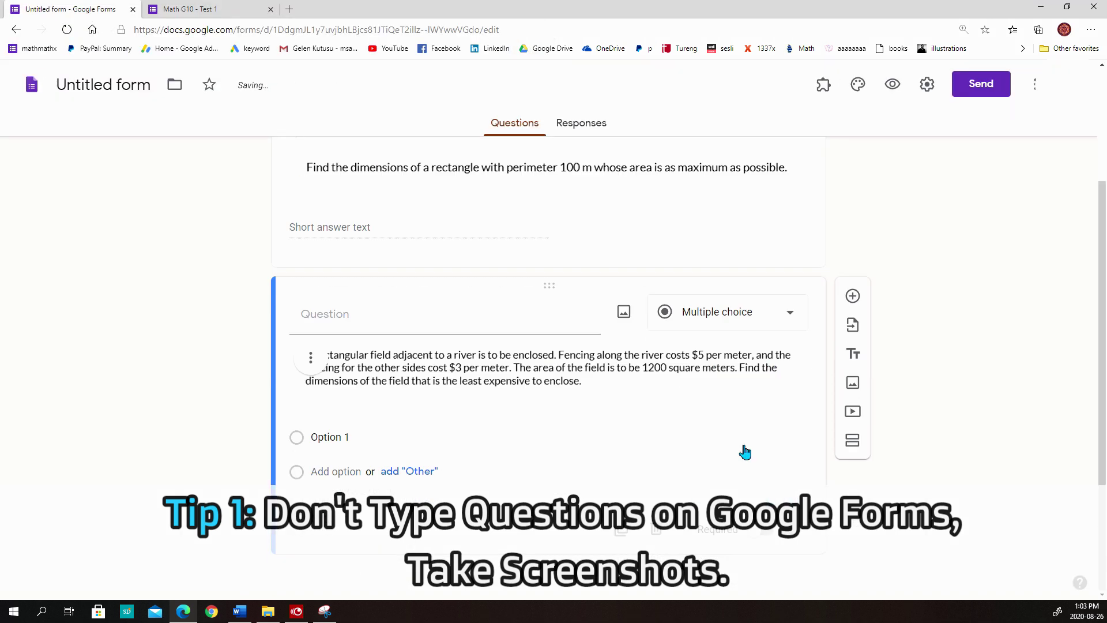
click(741, 312)
Add the third screenshot and make the asymptotes question Short answer
click(552, 419)
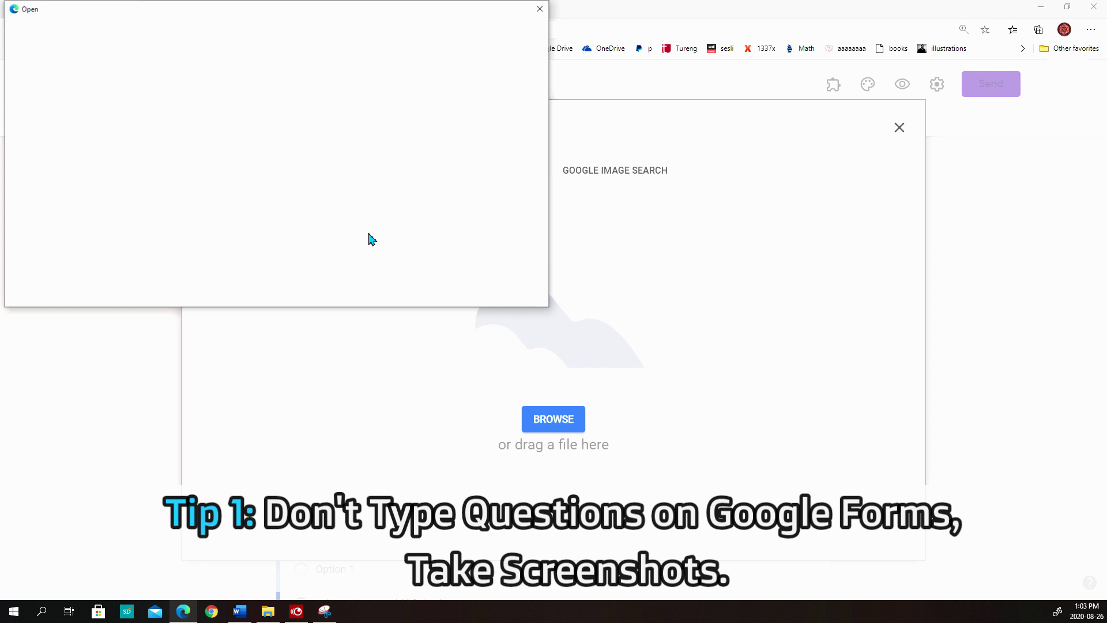
click(259, 81)
click(455, 292)
click(715, 296)
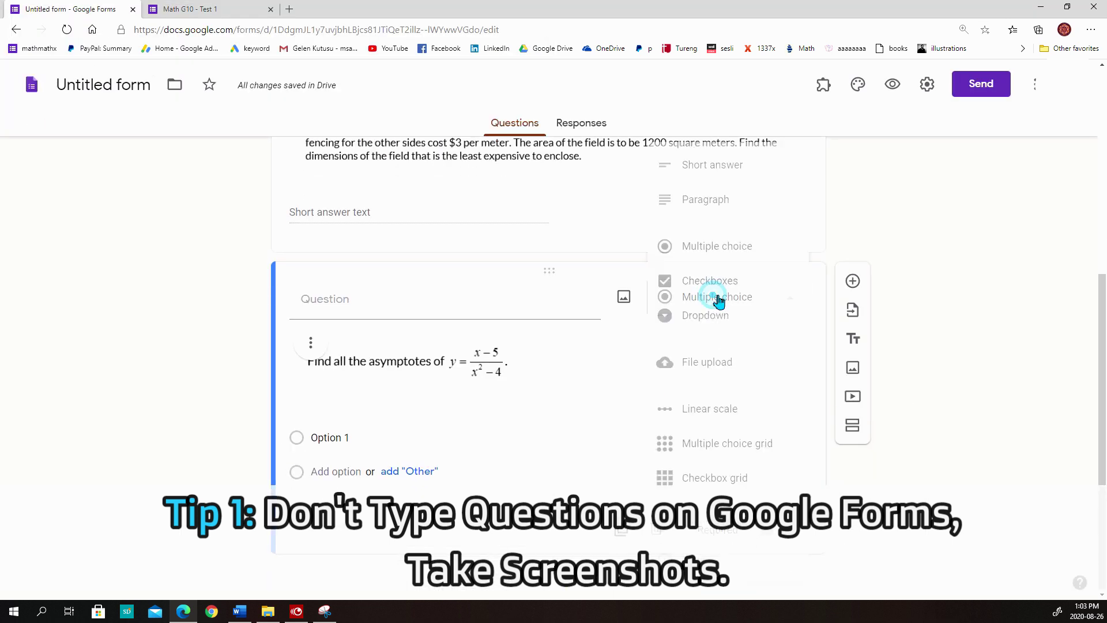
click(705, 166)
Preview the form and confirm the first question appears as an image
scroll(678, 438, up, 10)
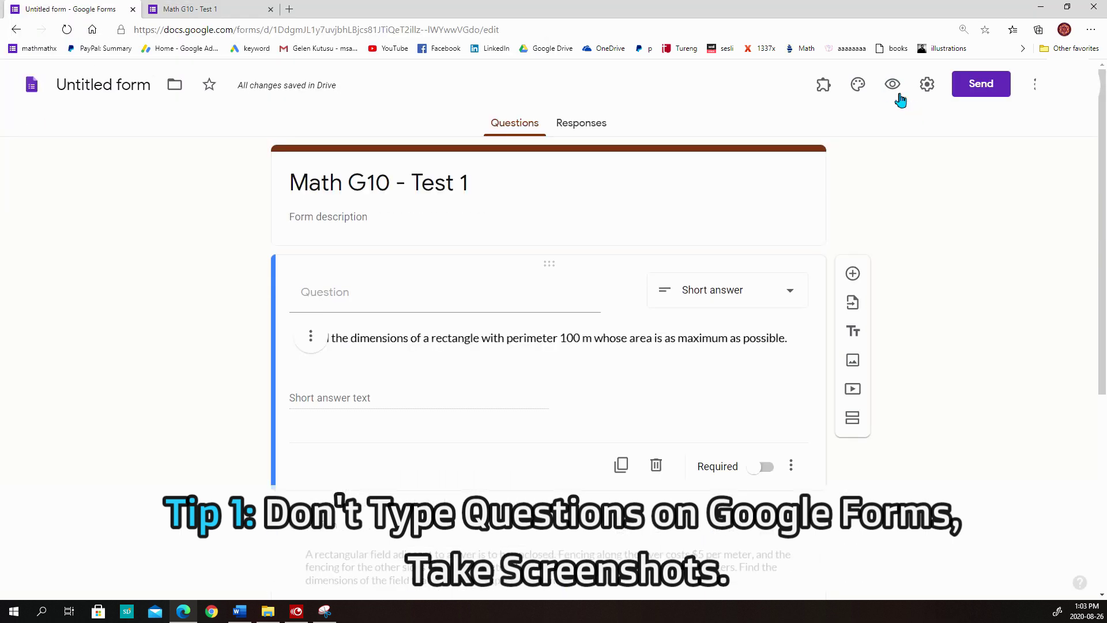
click(892, 85)
drag(514, 167, 615, 218)
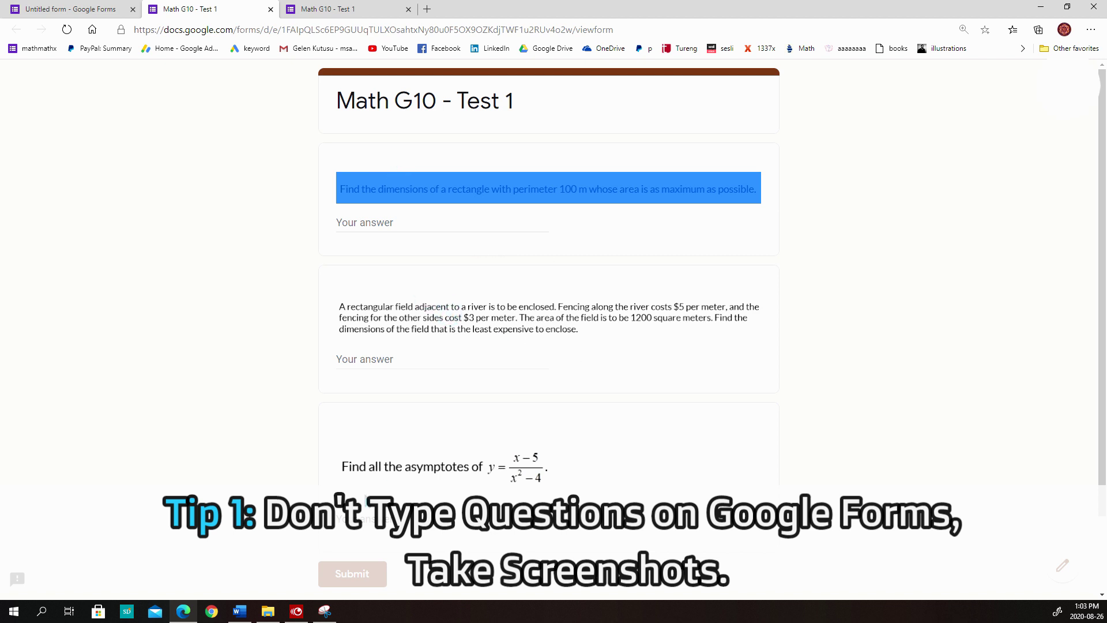
click(384, 447)
In the theme options, choose a cyan theme with a light cyan background
key(ctrl+1)
click(858, 84)
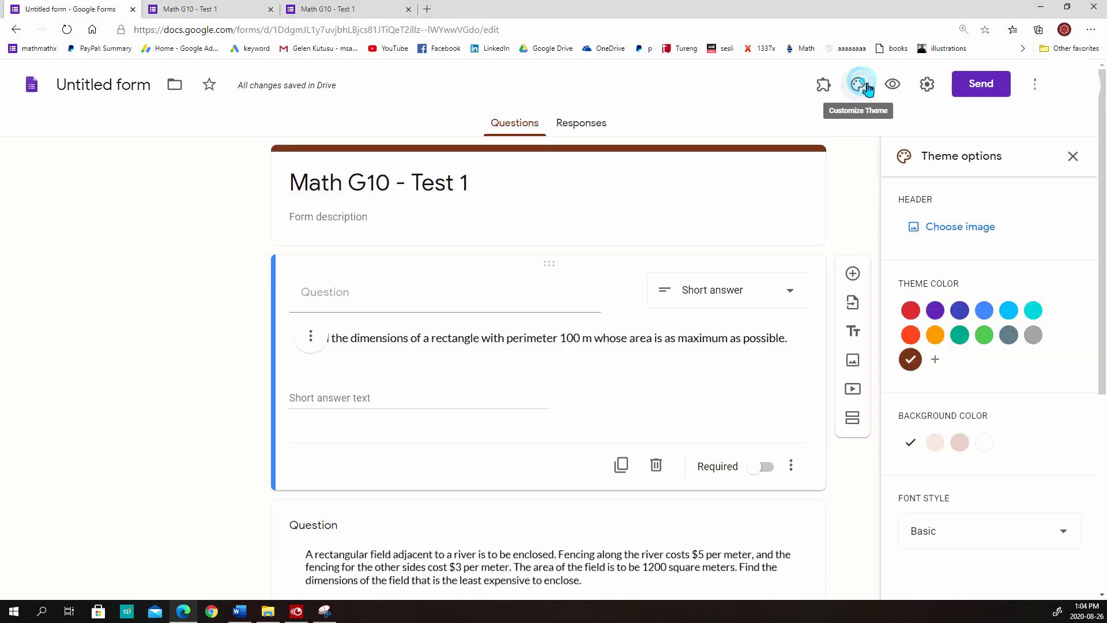
click(911, 334)
click(934, 334)
click(934, 443)
click(959, 443)
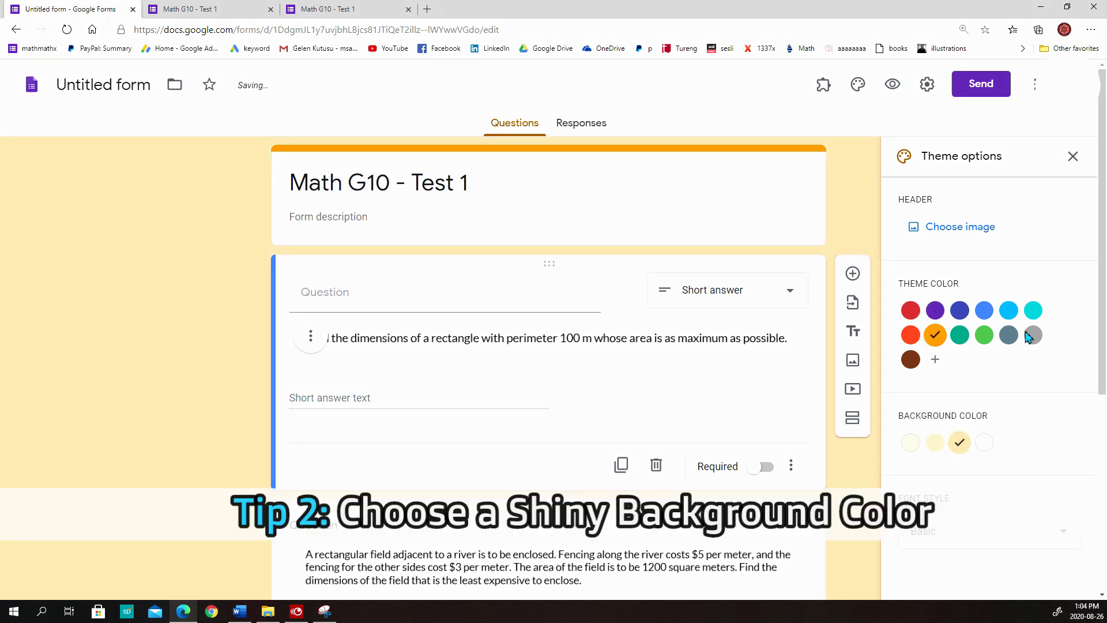
click(1009, 310)
click(960, 442)
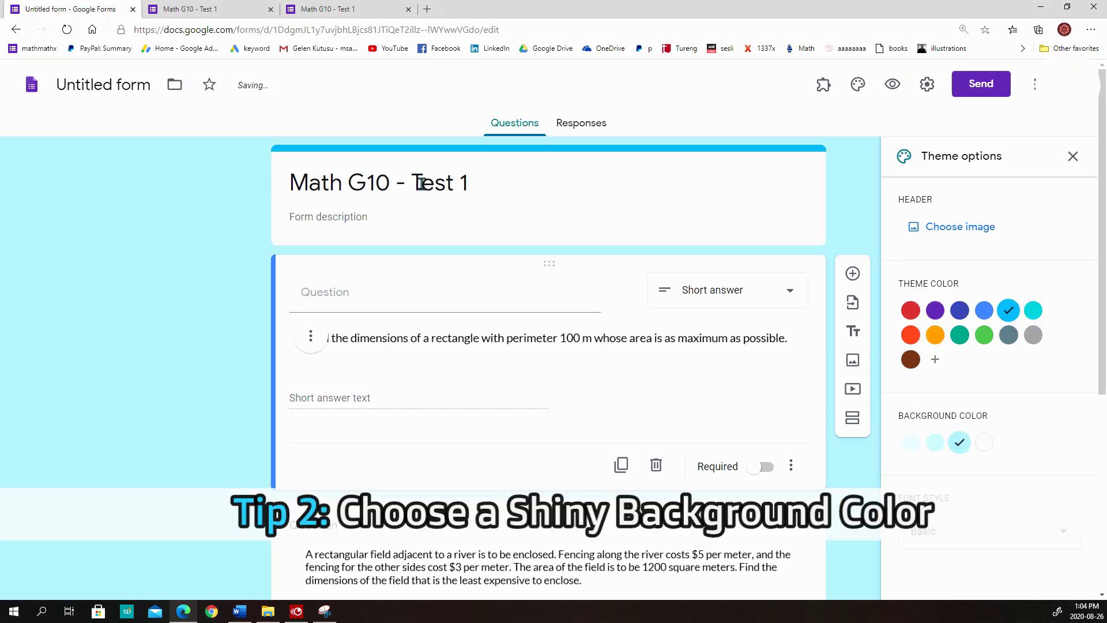
click(1072, 156)
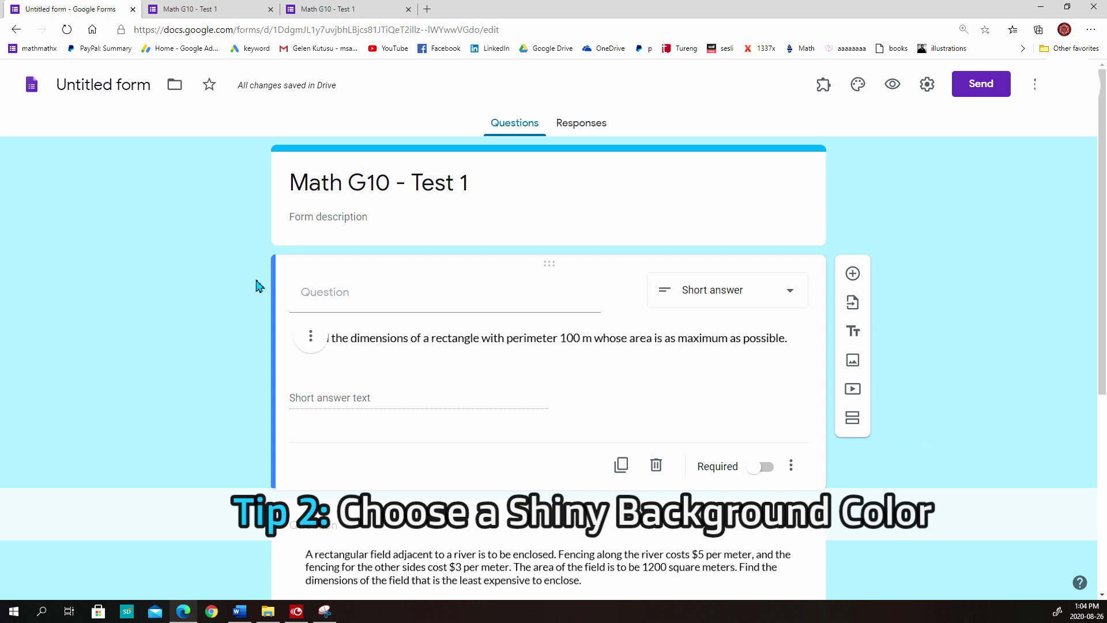
Preview the restyled form in a new tab
scroll(814, 404, down, 5)
scroll(815, 402, up, 10)
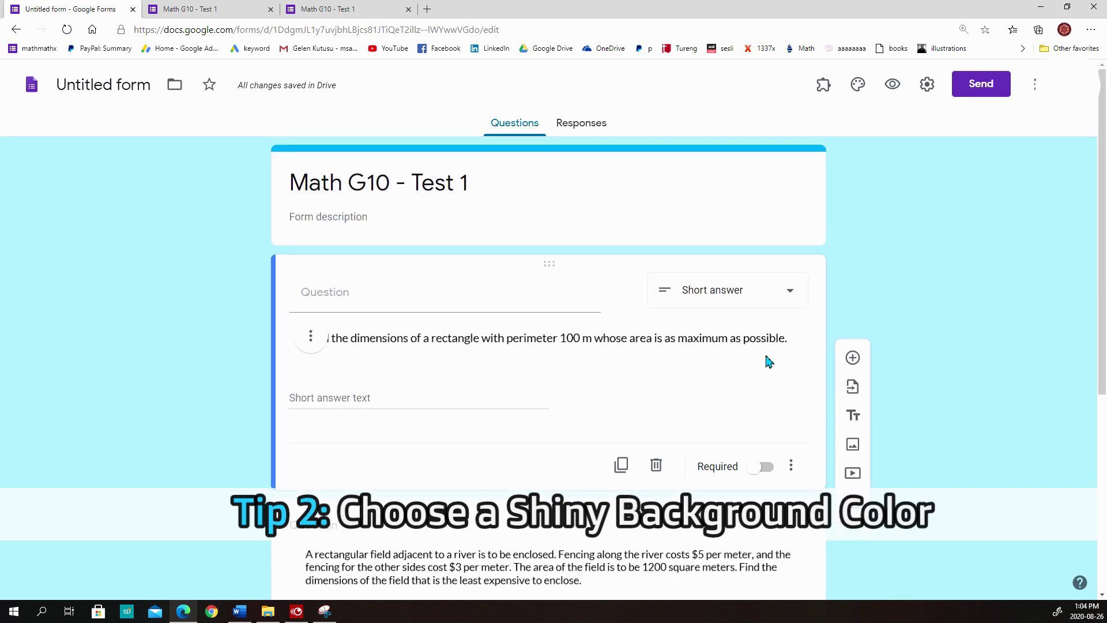
click(892, 84)
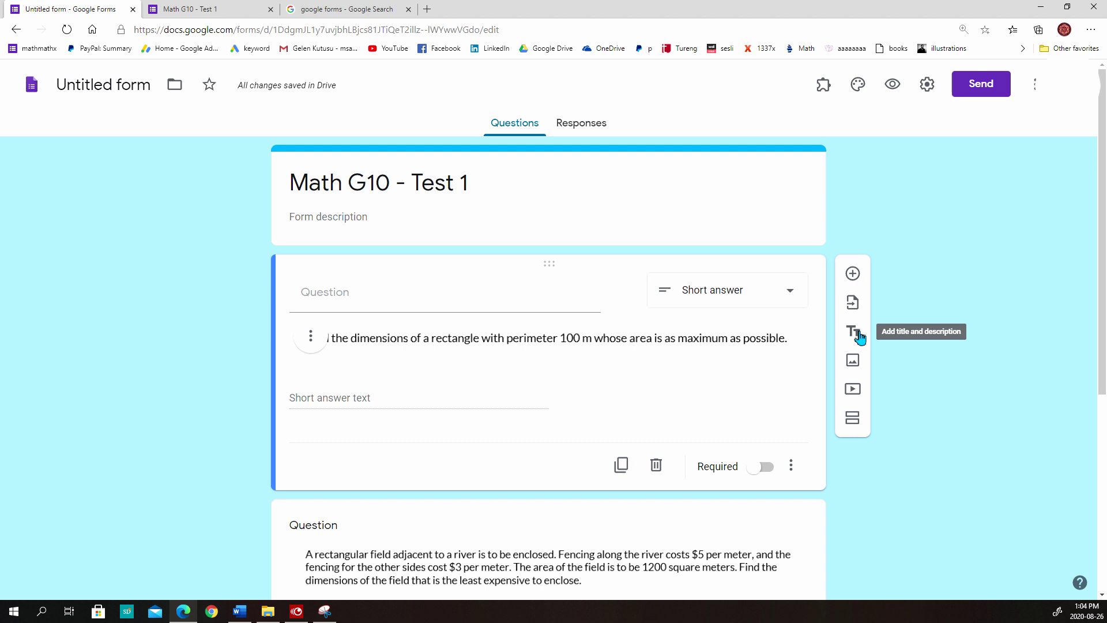
Limit the form to 1 response per respondent and shuffle the question order
click(925, 83)
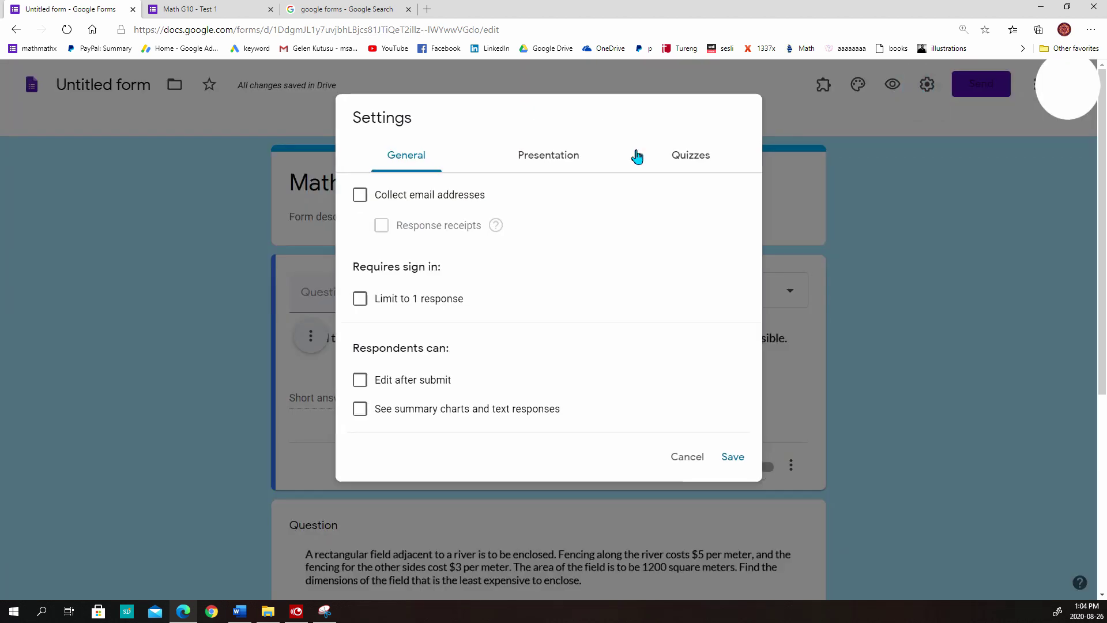
click(381, 298)
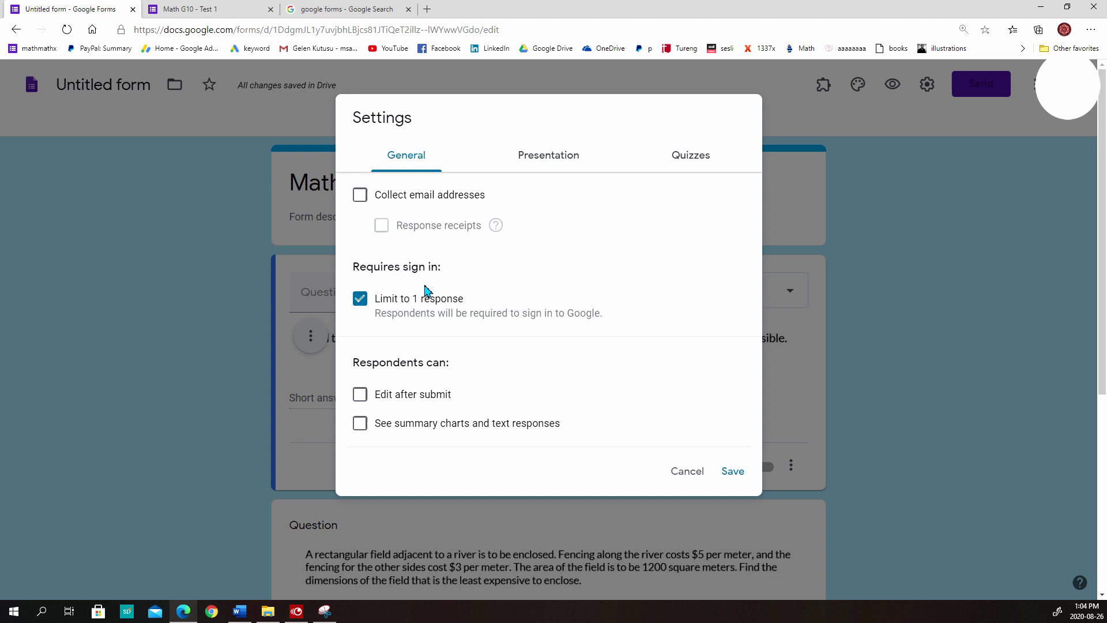
drag(394, 321, 615, 323)
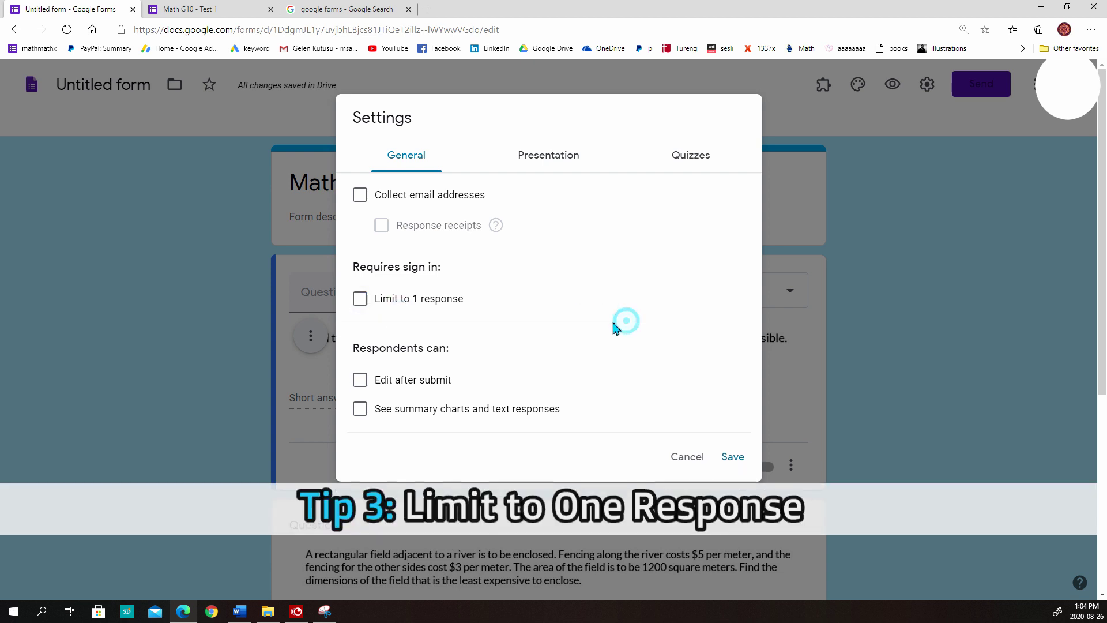
click(404, 303)
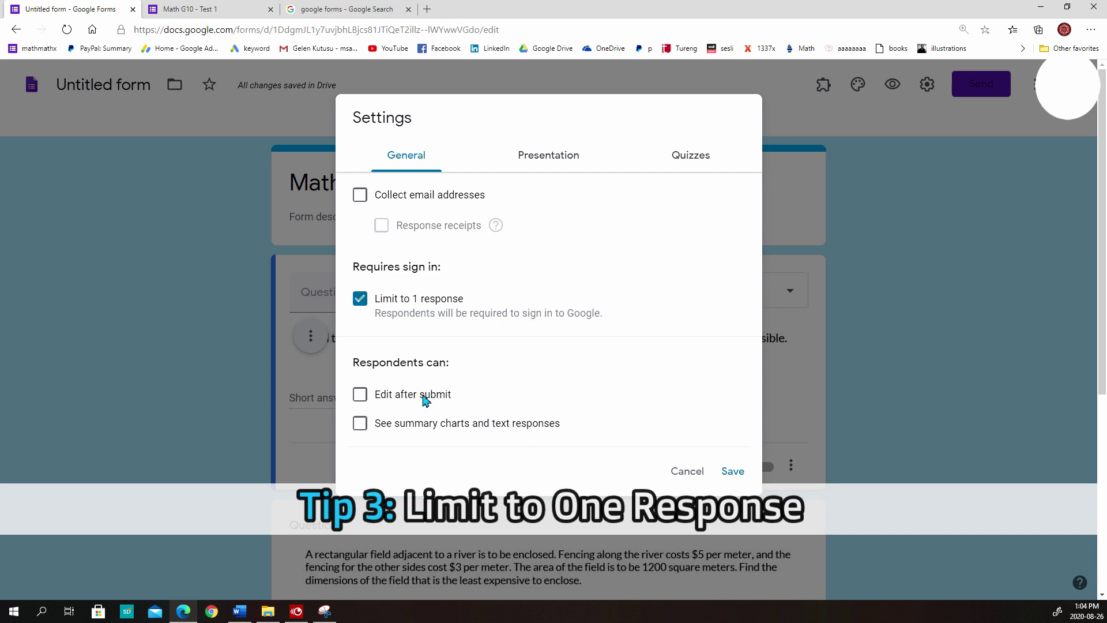
click(552, 161)
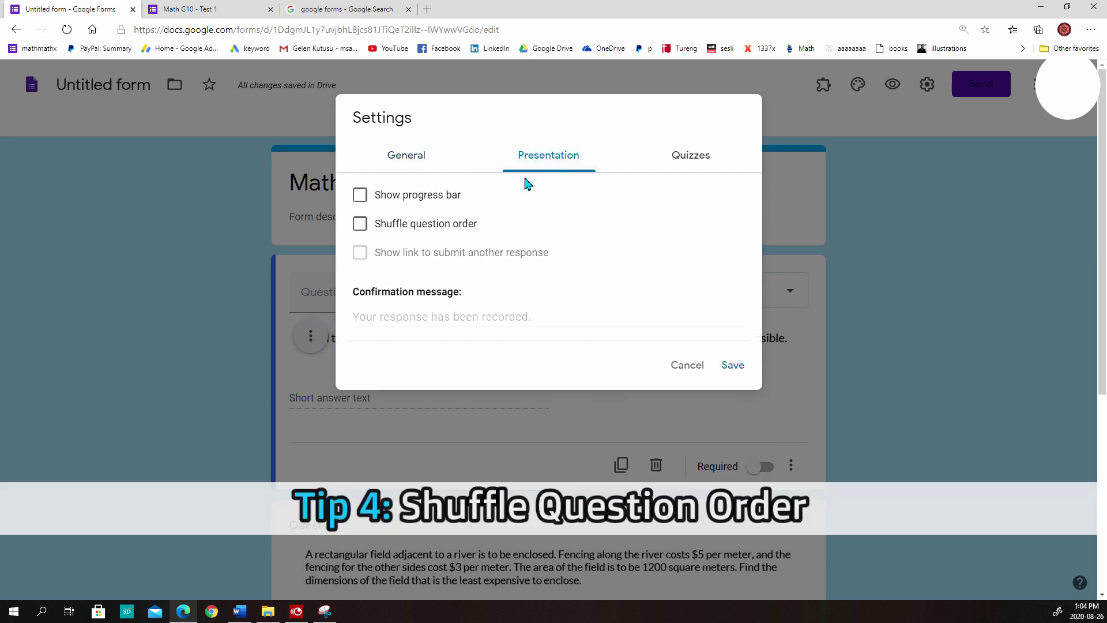
click(361, 225)
Make it a quiz hiding correct answers, released after manual review, without collecting email addresses
click(666, 163)
click(372, 199)
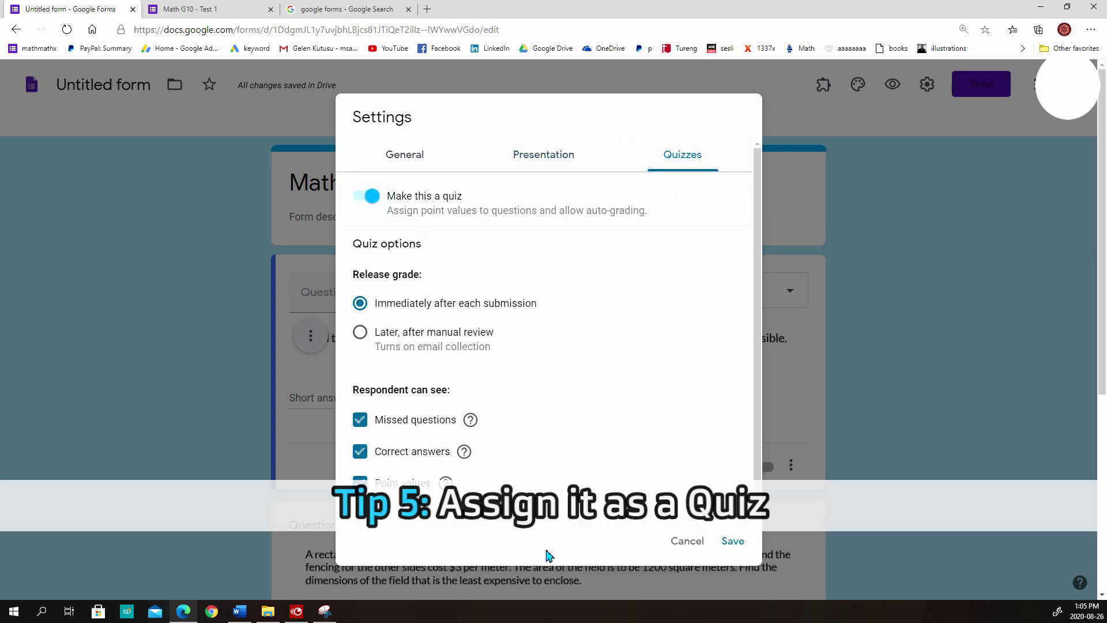
click(361, 451)
click(361, 332)
click(734, 540)
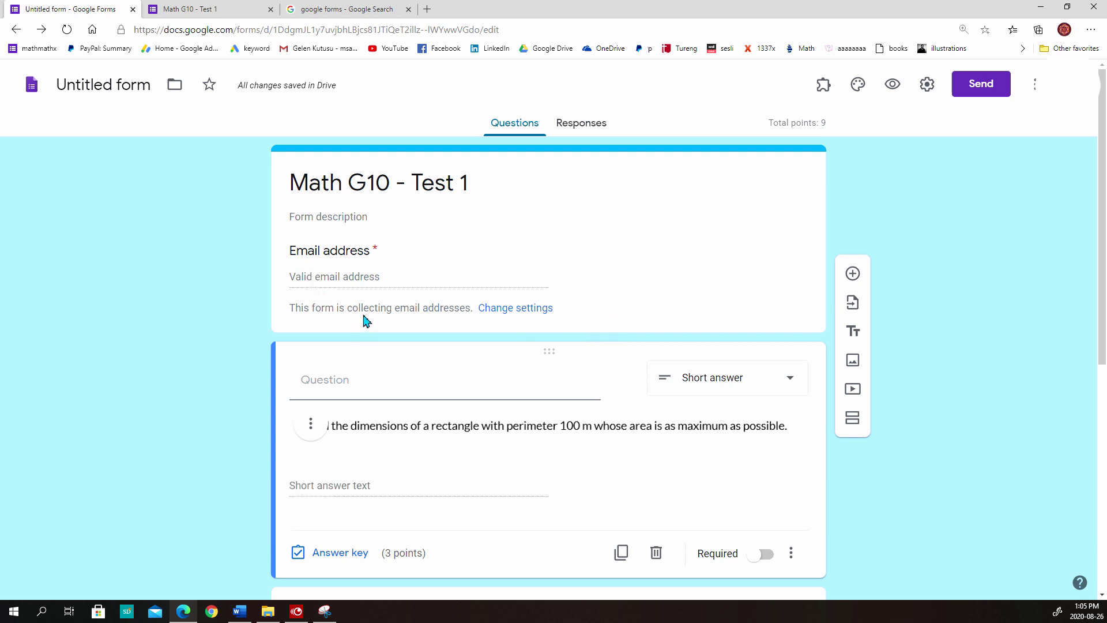
click(504, 308)
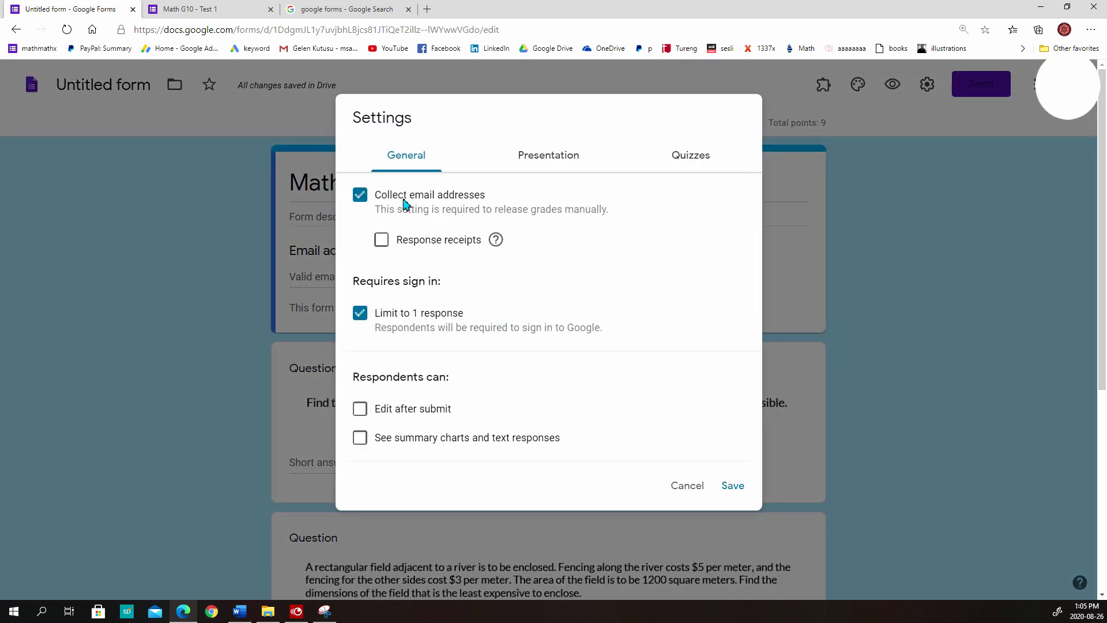
click(402, 196)
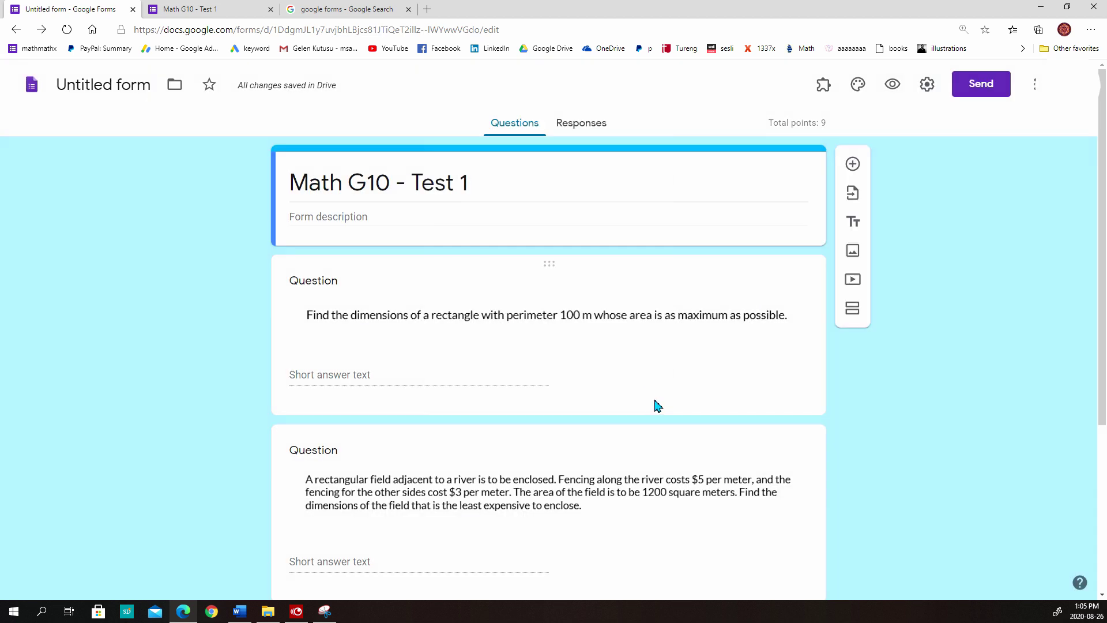
In Preferences, set the default quiz point value to 3 and make new questions required
click(1035, 86)
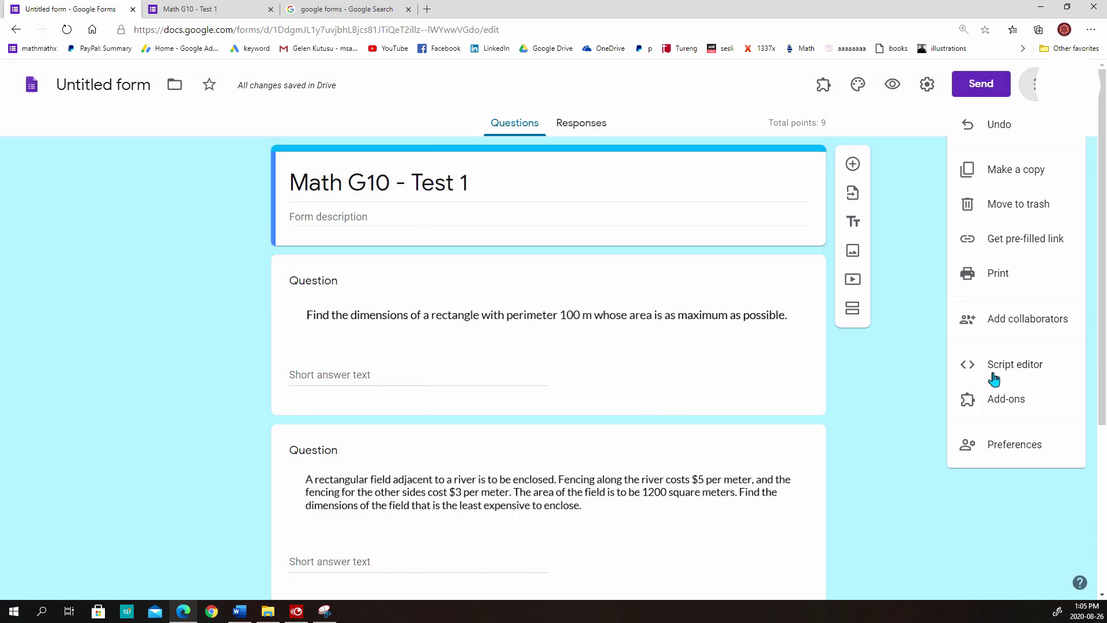
click(1000, 439)
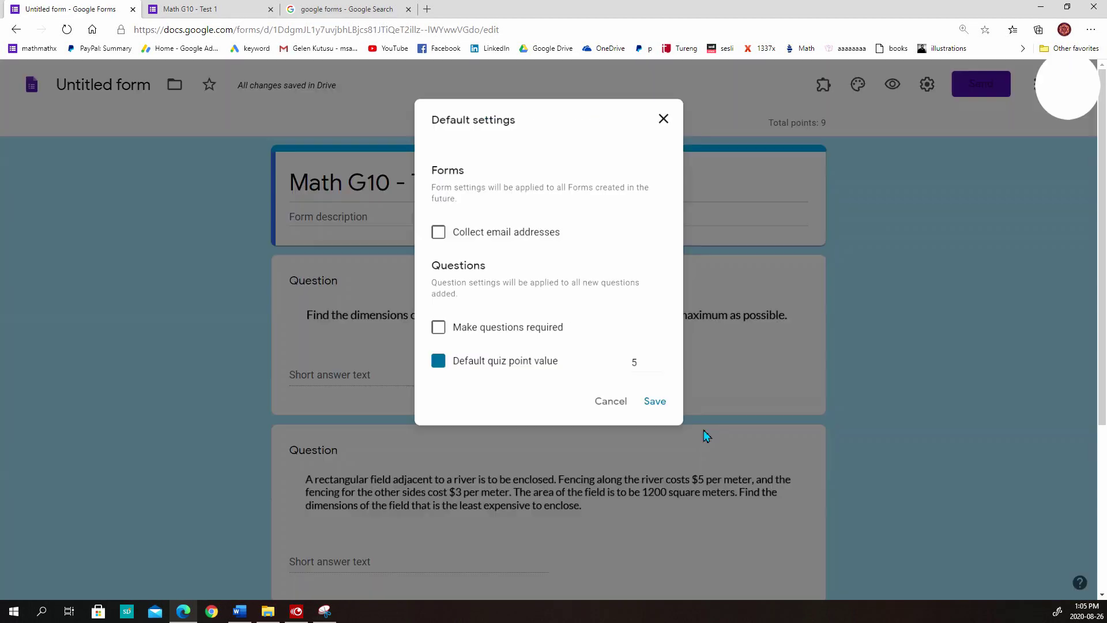
double_click(656, 378)
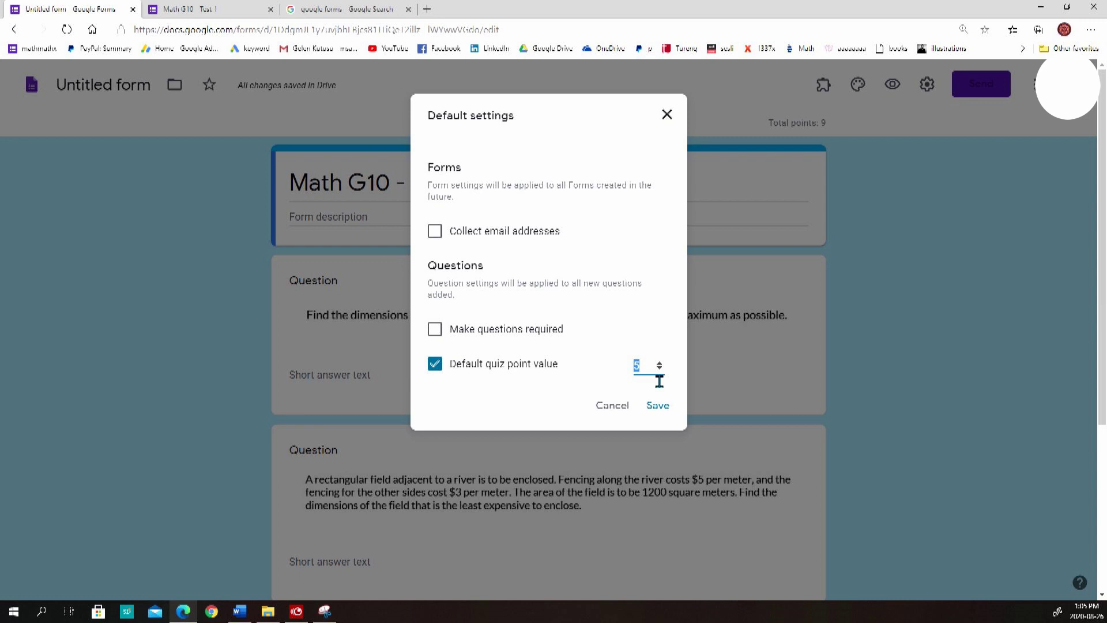
text(3)
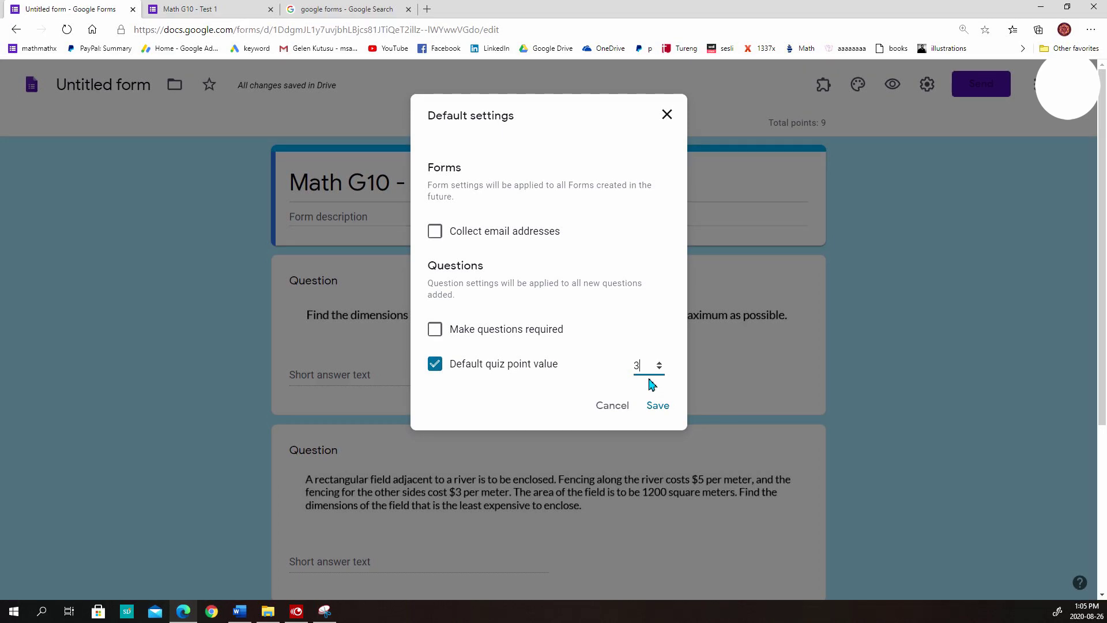
click(610, 335)
click(437, 330)
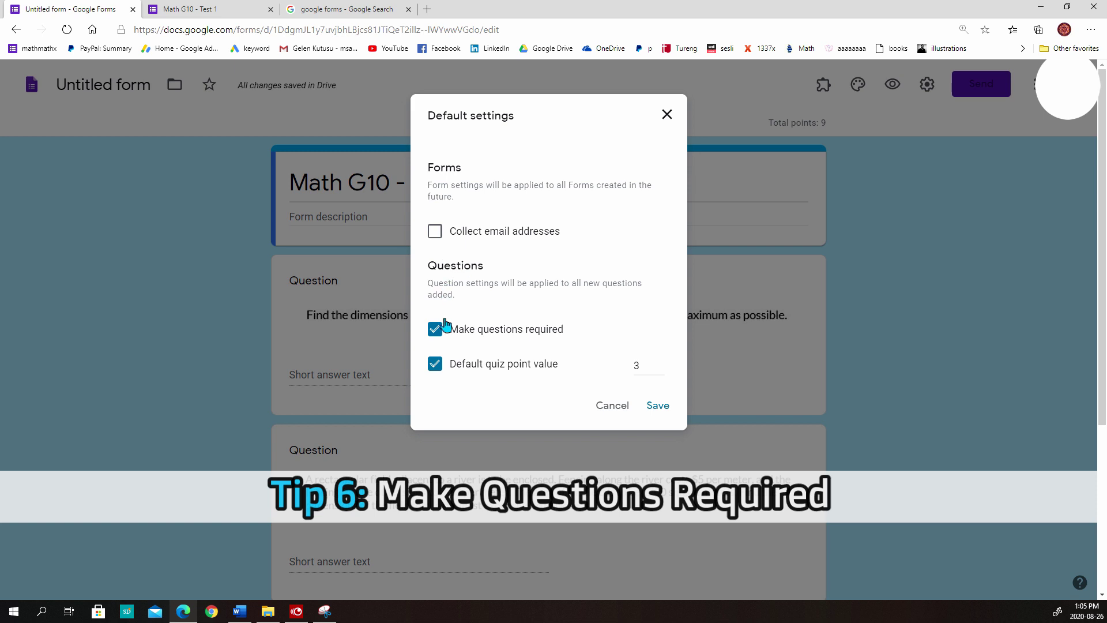
Save the default settings and set up the first question's answer key, removing the placeholder answer
click(667, 410)
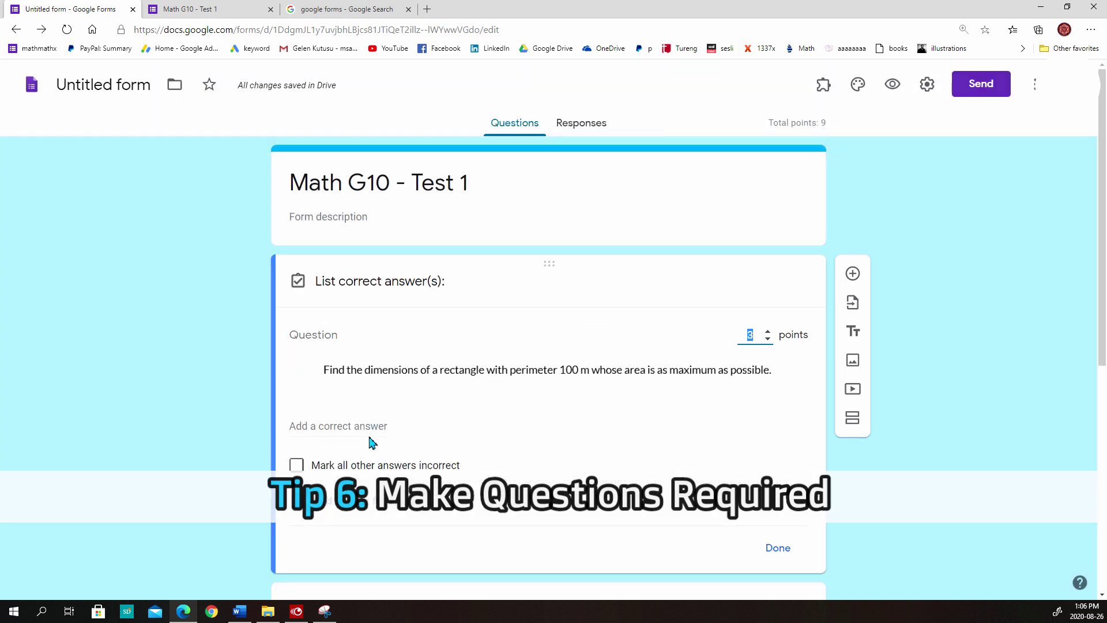
click(366, 428)
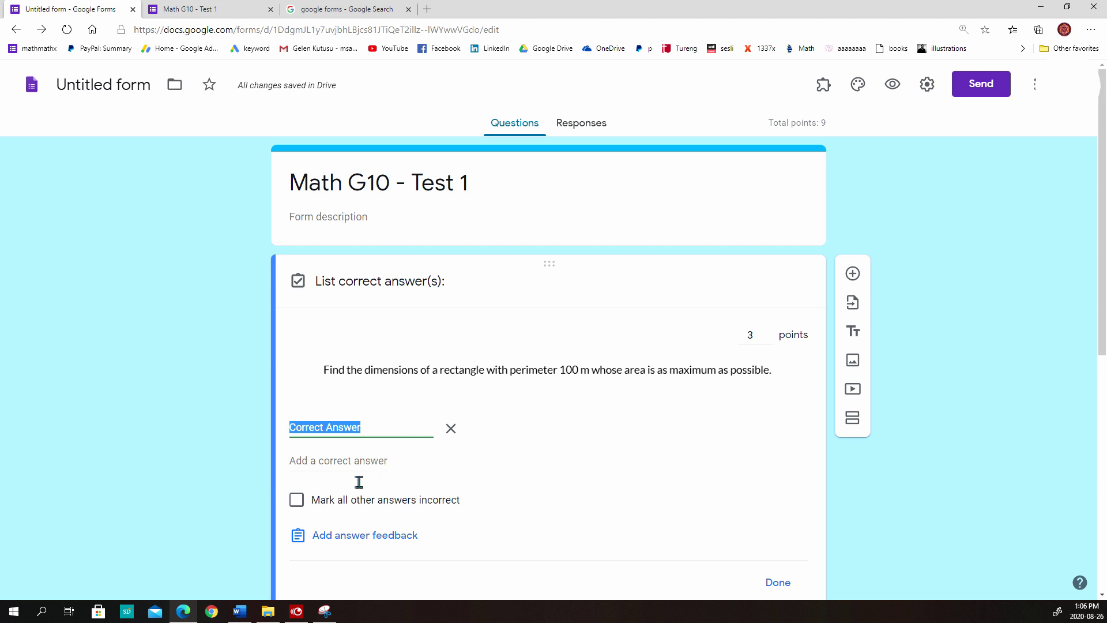
click(451, 429)
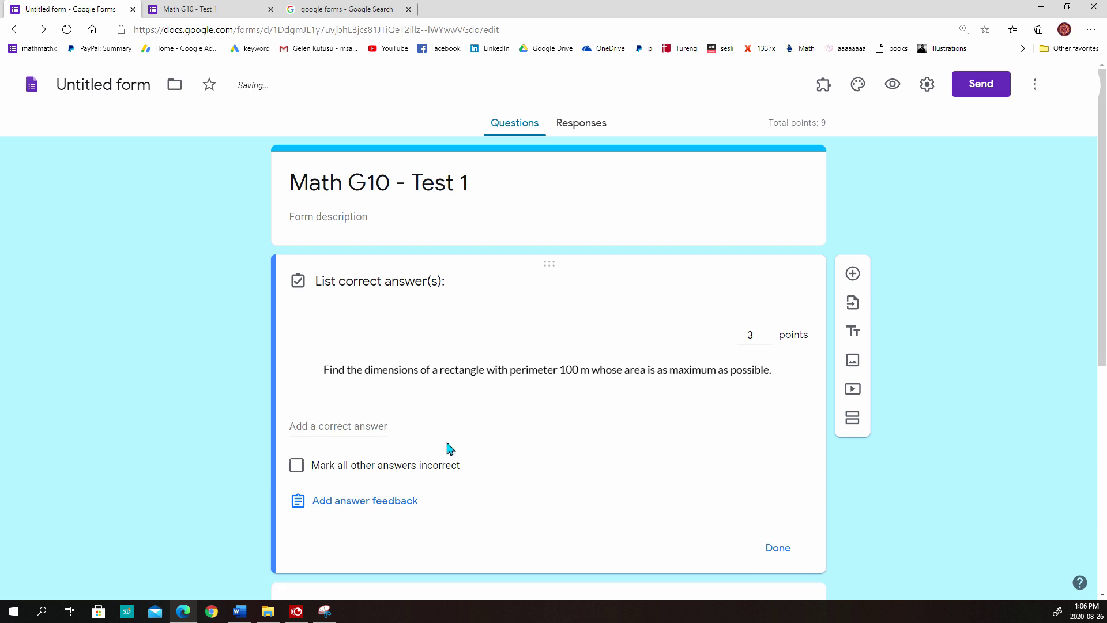
scroll(648, 402, down, 7)
Open the rectangular field question's answer key and add a correct answer
click(415, 346)
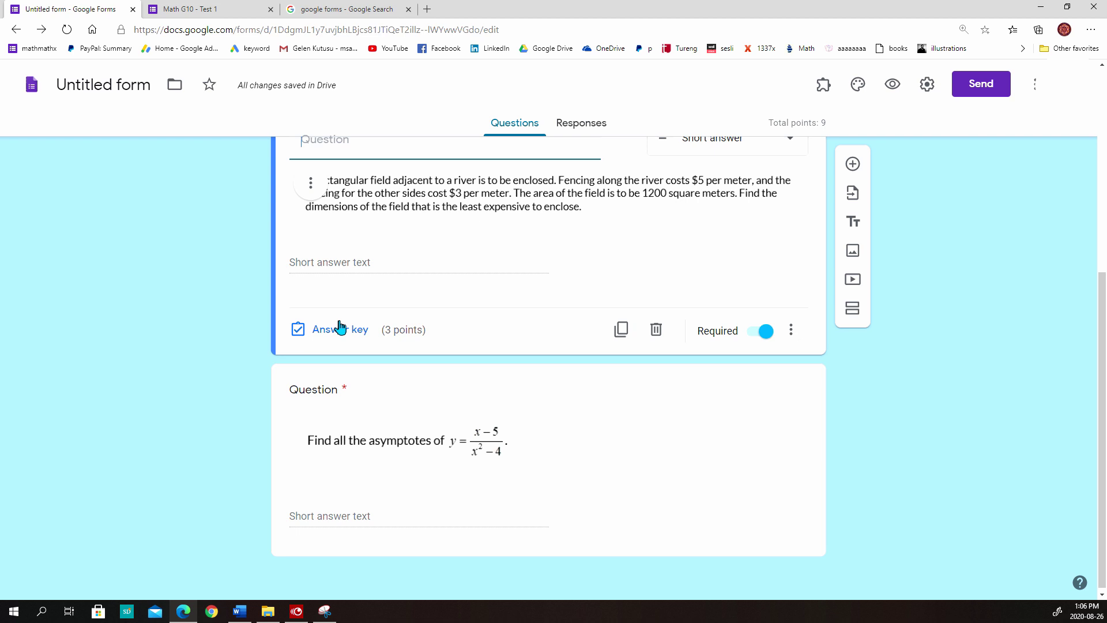
click(334, 323)
click(350, 296)
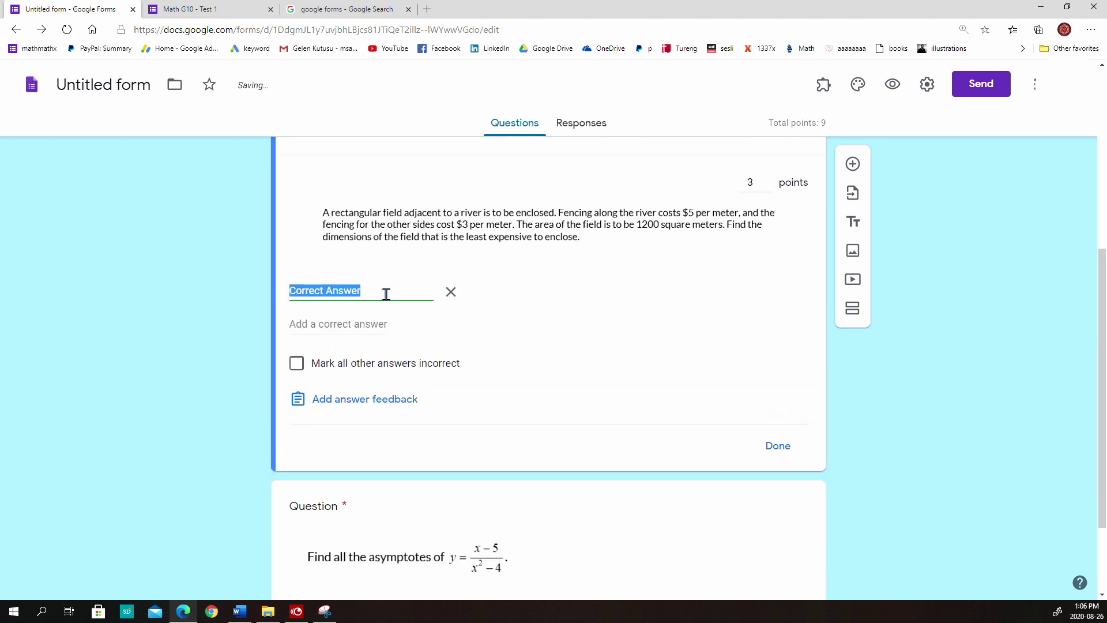
scroll(421, 410, down, 2)
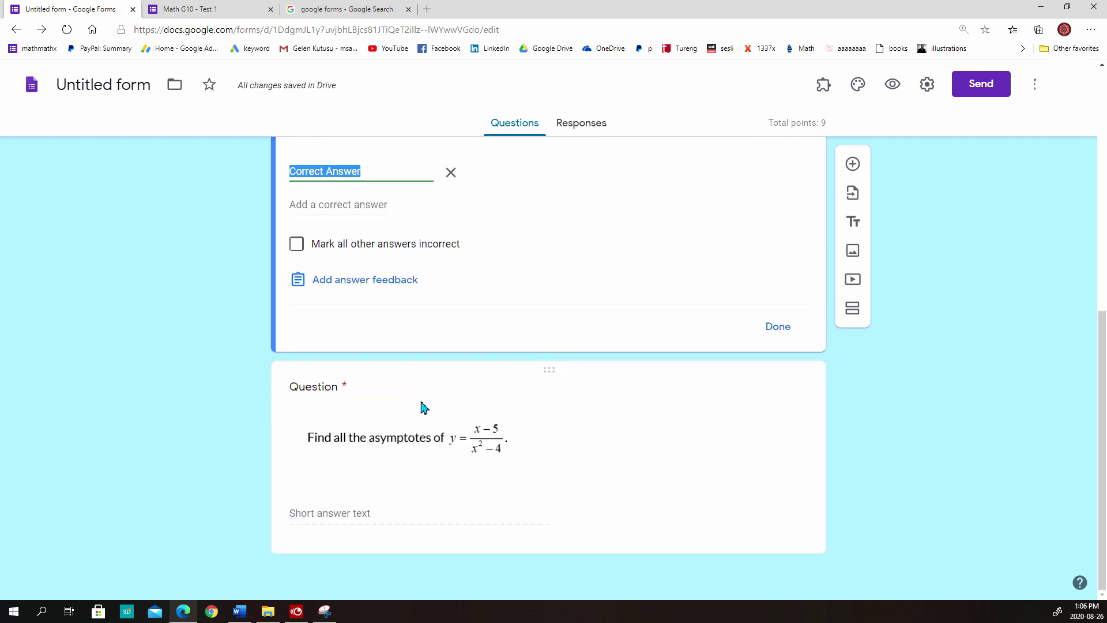
click(600, 428)
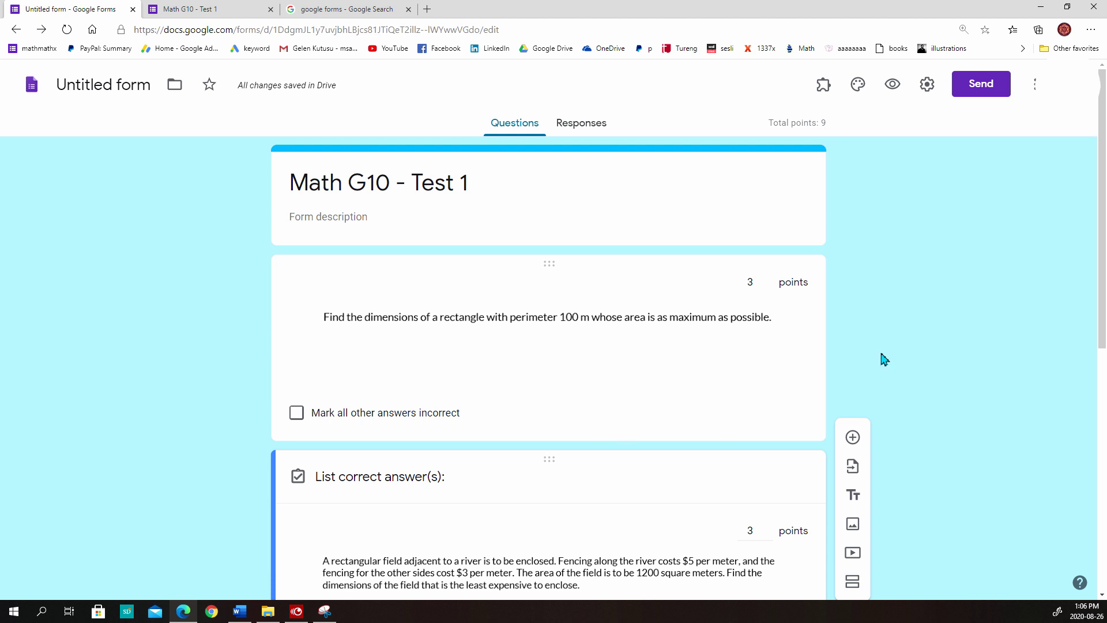
click(928, 310)
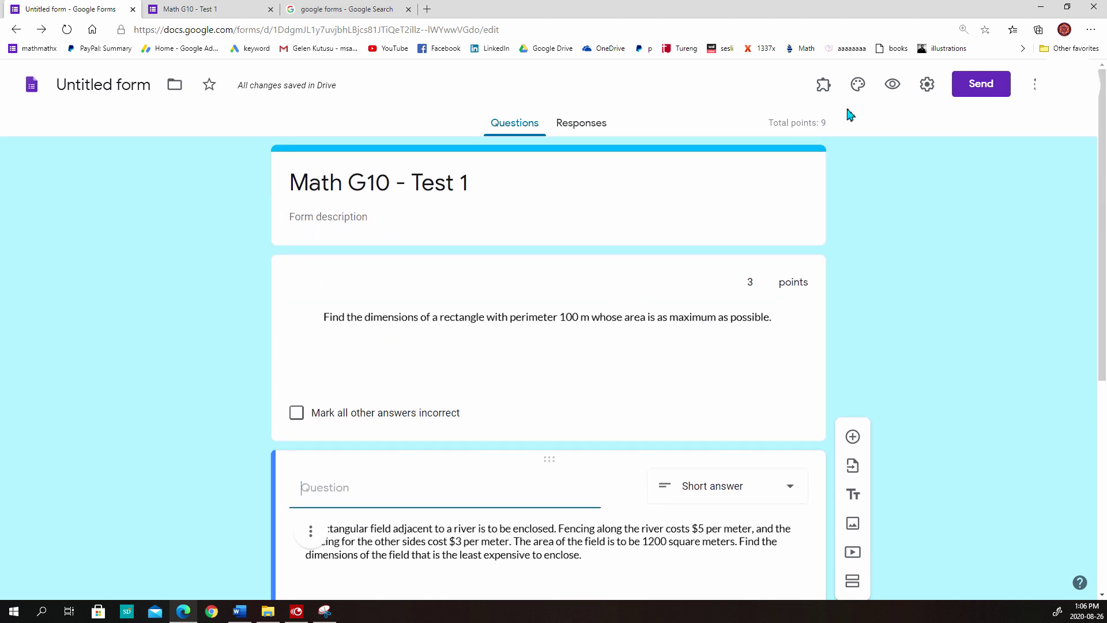
Preview the Math G10 - Test 1 quiz, then return to the editor's add-ons list showing Quilgo
click(892, 86)
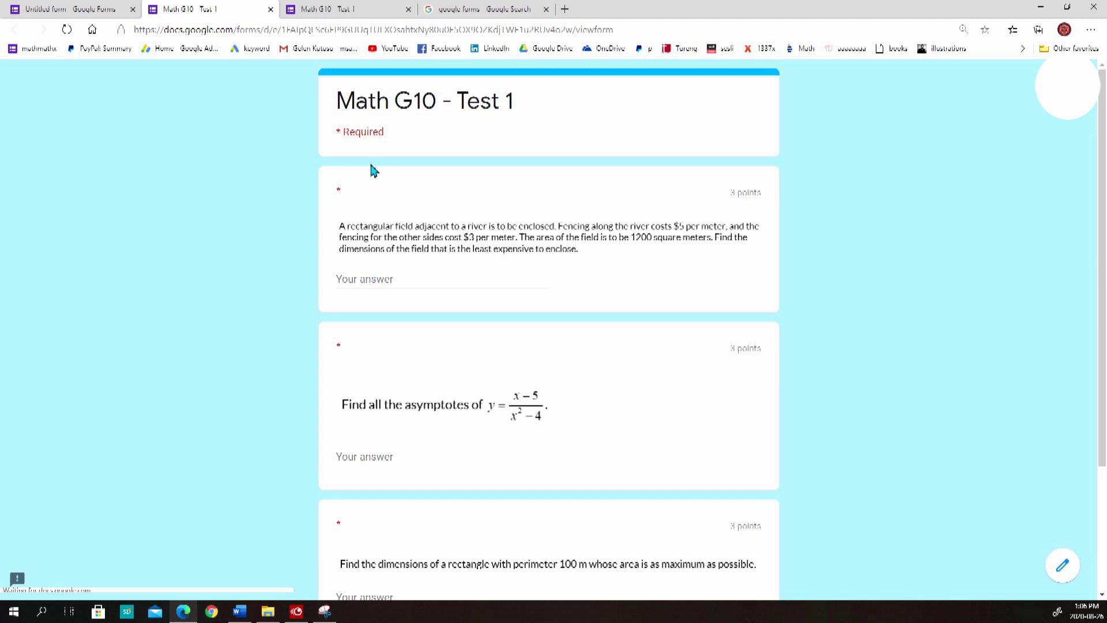
click(87, 8)
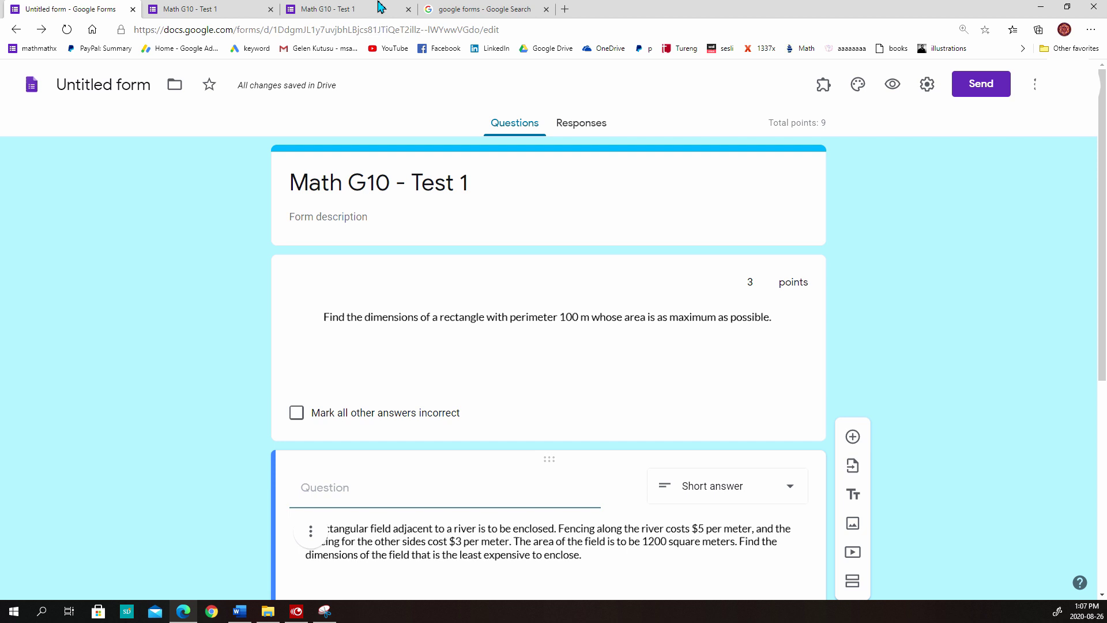
click(816, 98)
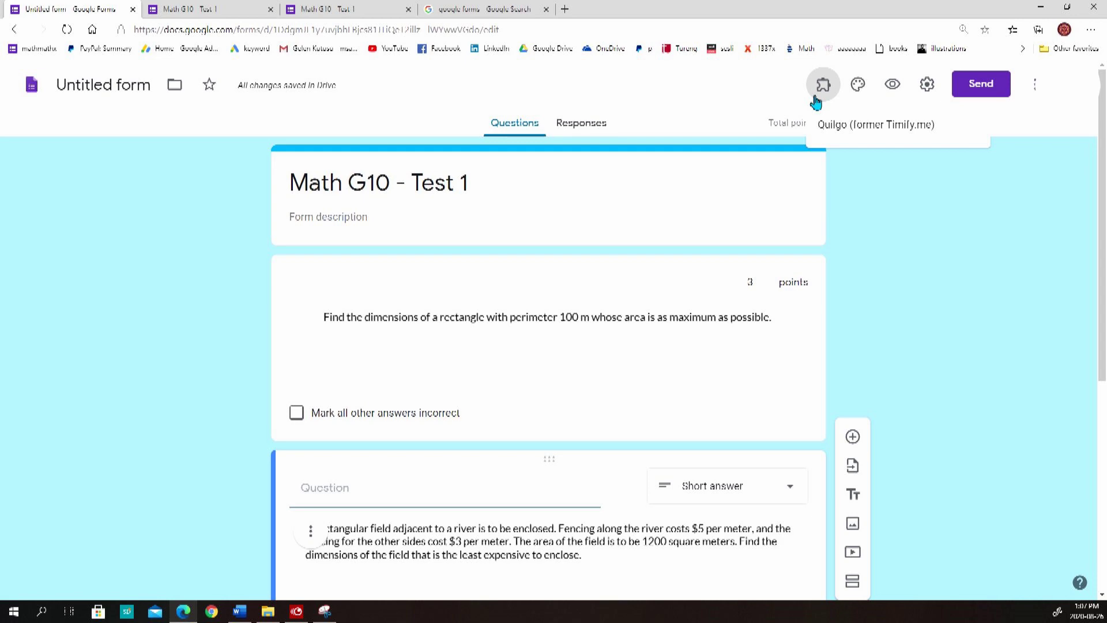
Search the web for 'quilgo' and open its G Suite Marketplace listing
click(926, 254)
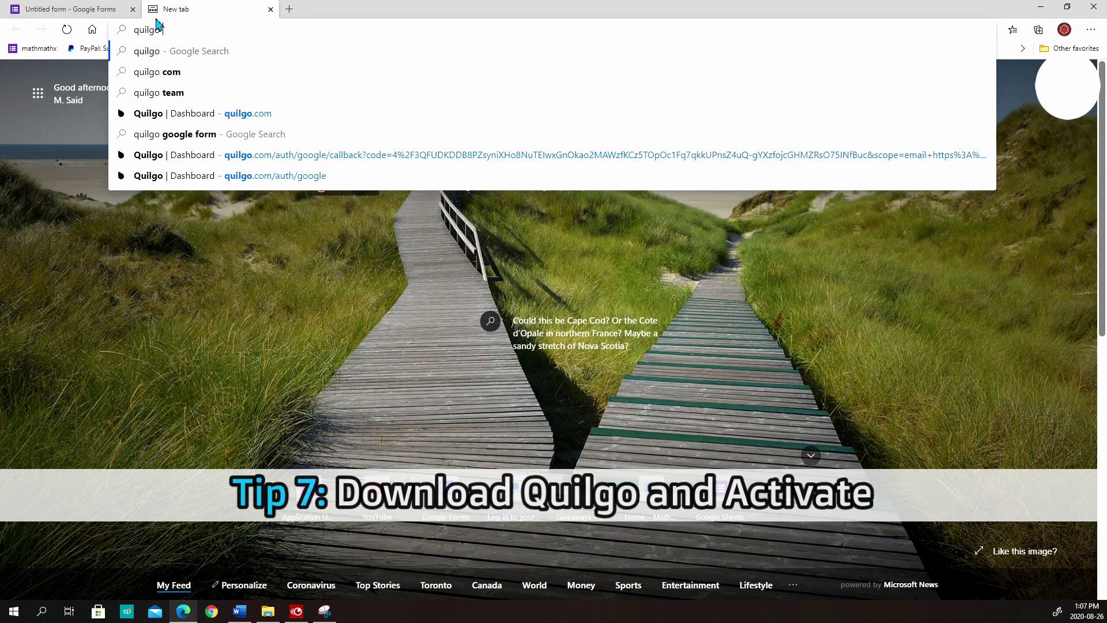
key(Return)
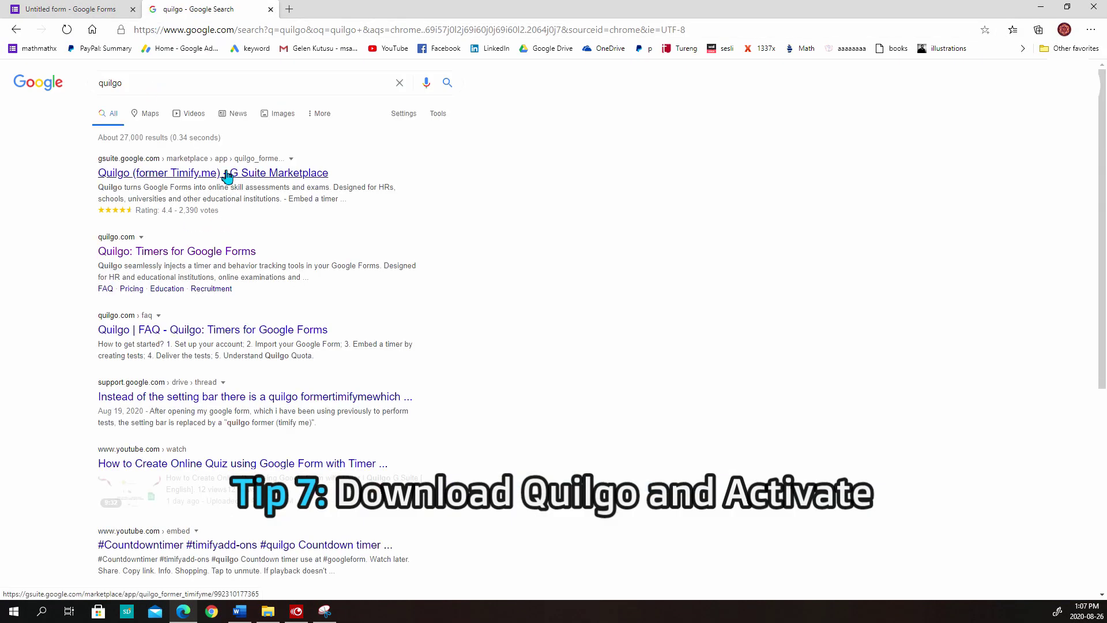
click(226, 173)
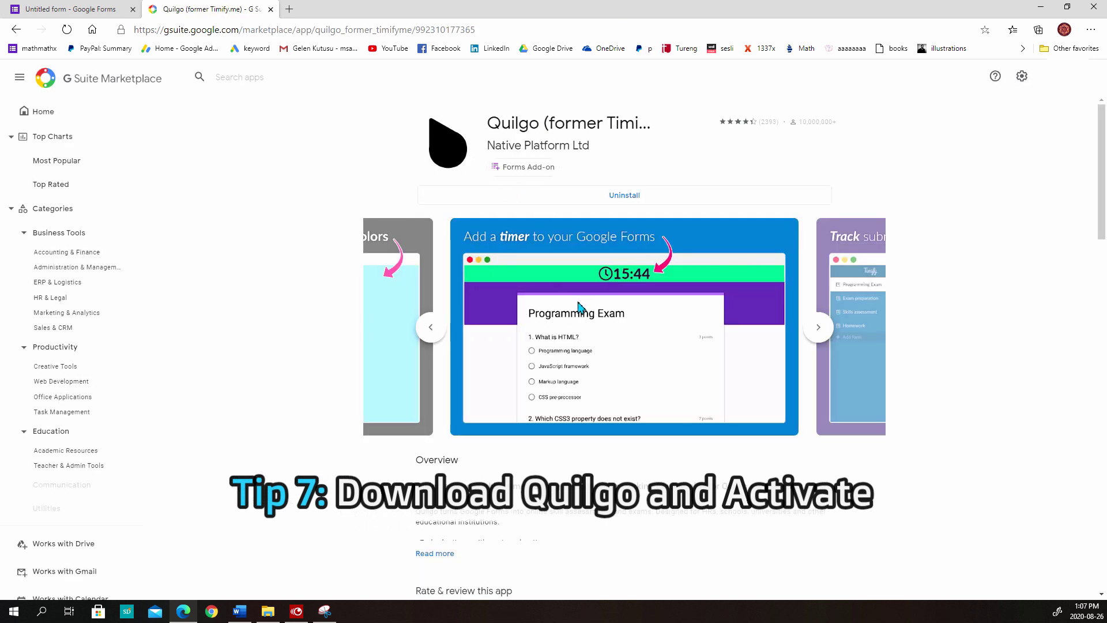
Return to the Math G10 - Test 1 form tab and reload it
click(69, 8)
click(340, 29)
key(Return)
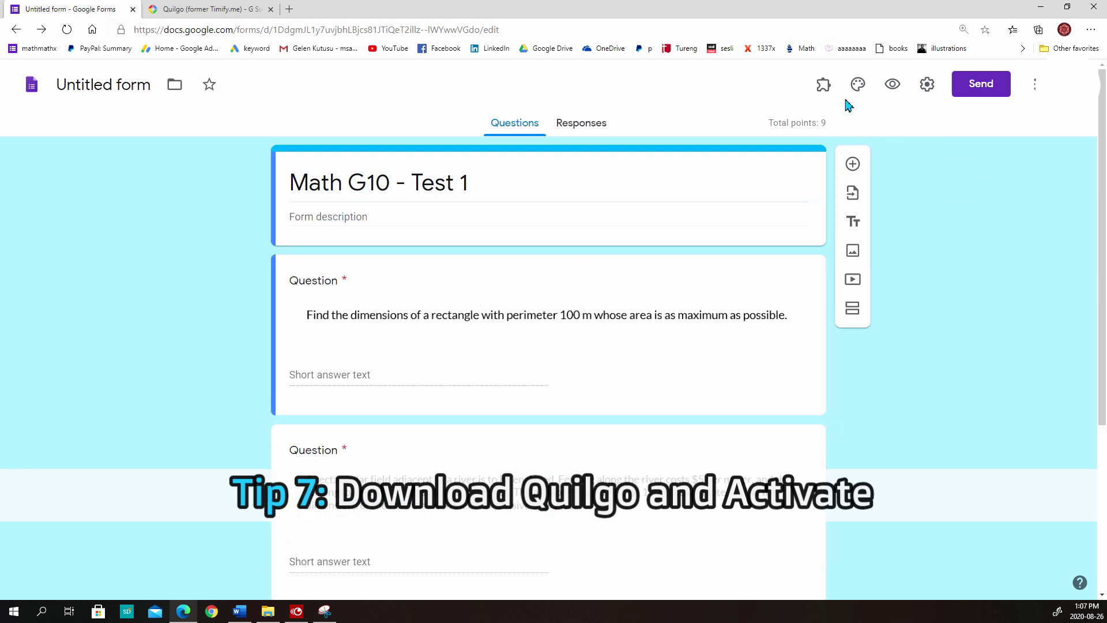
Enable Quilgo on the form through Add-ons > Quilgo > Configure, then close its panel
click(831, 91)
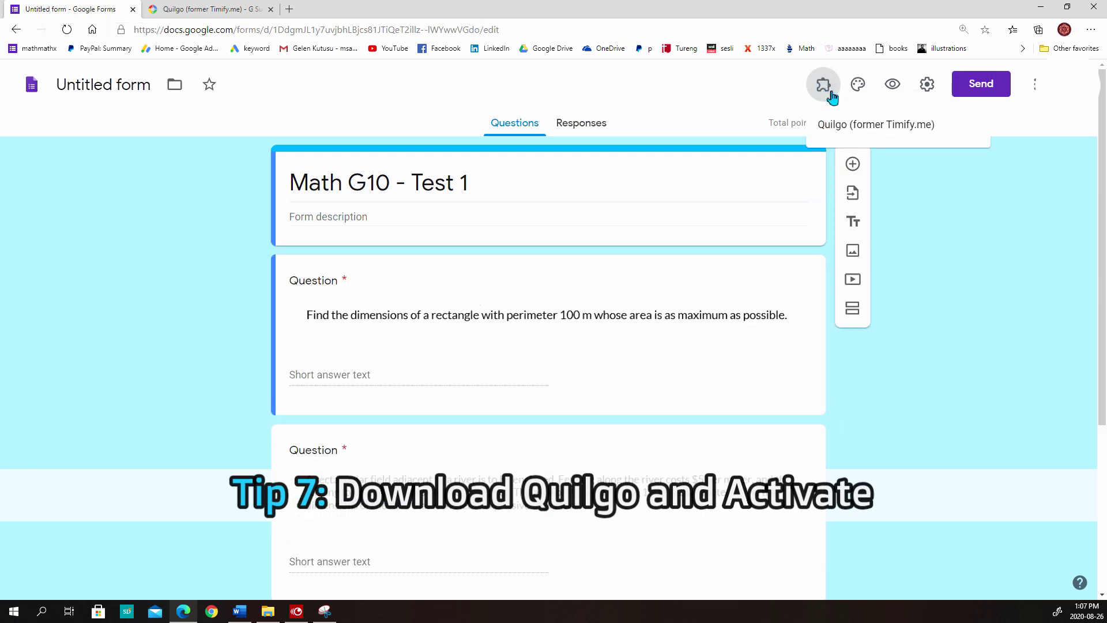
click(837, 125)
click(486, 150)
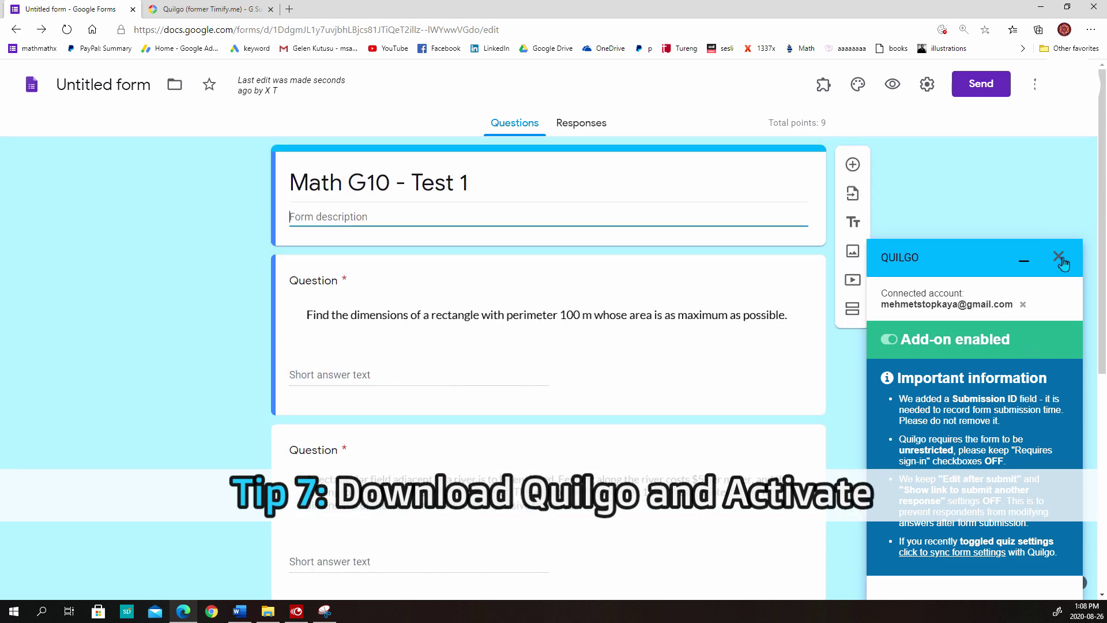
click(1061, 257)
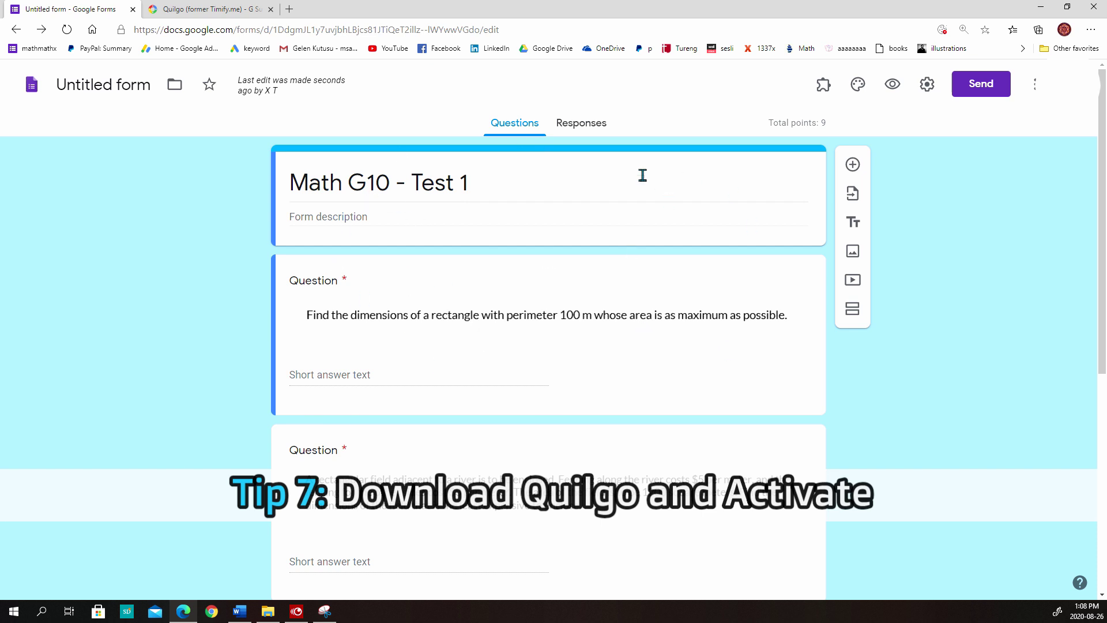
Close the marketplace tab and go to quilgo.com in a new tab
middle_click(219, 7)
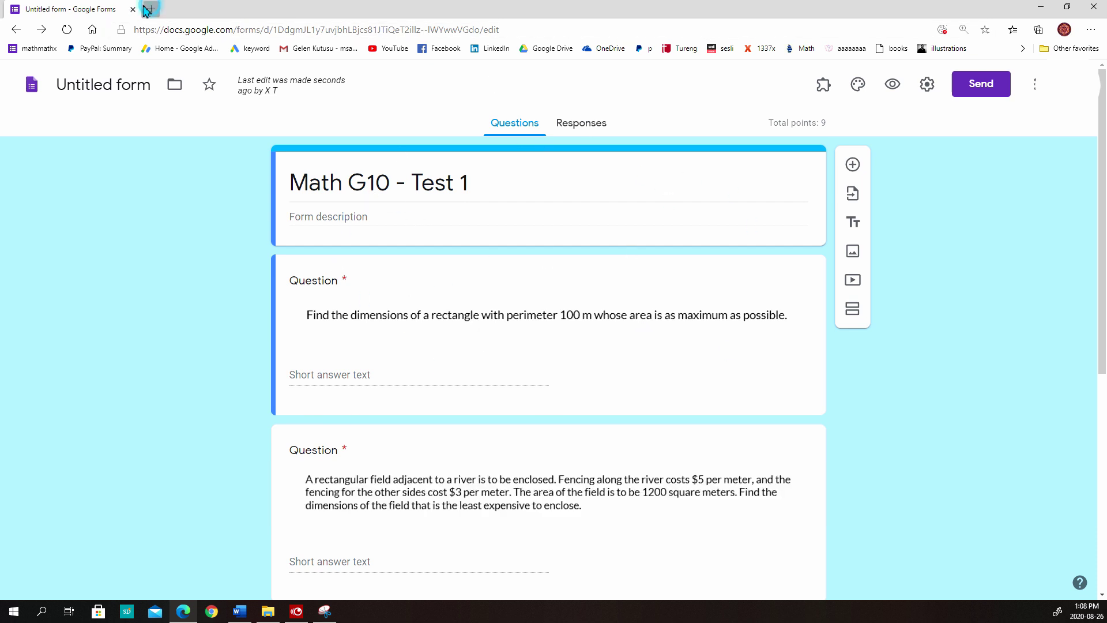
click(149, 8)
text(quil)
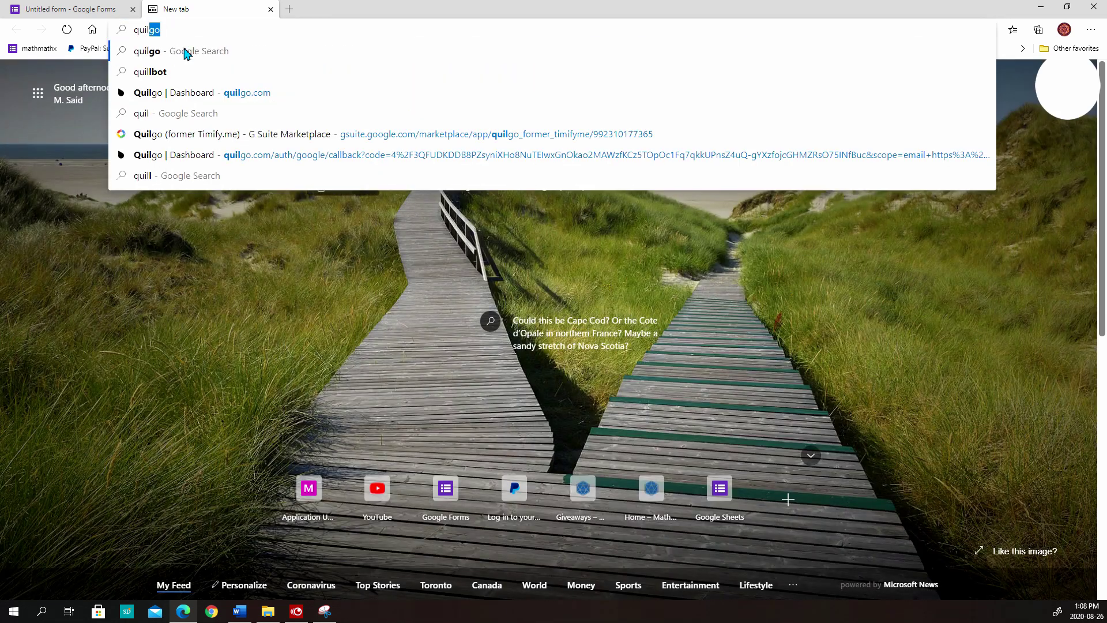
text(go.com)
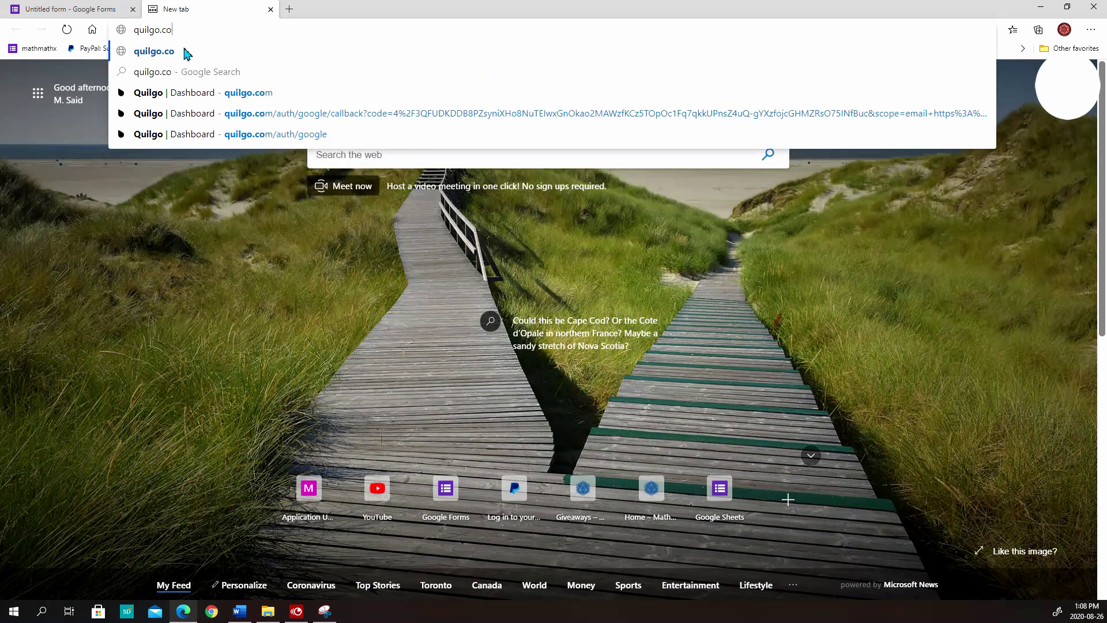
key(Return)
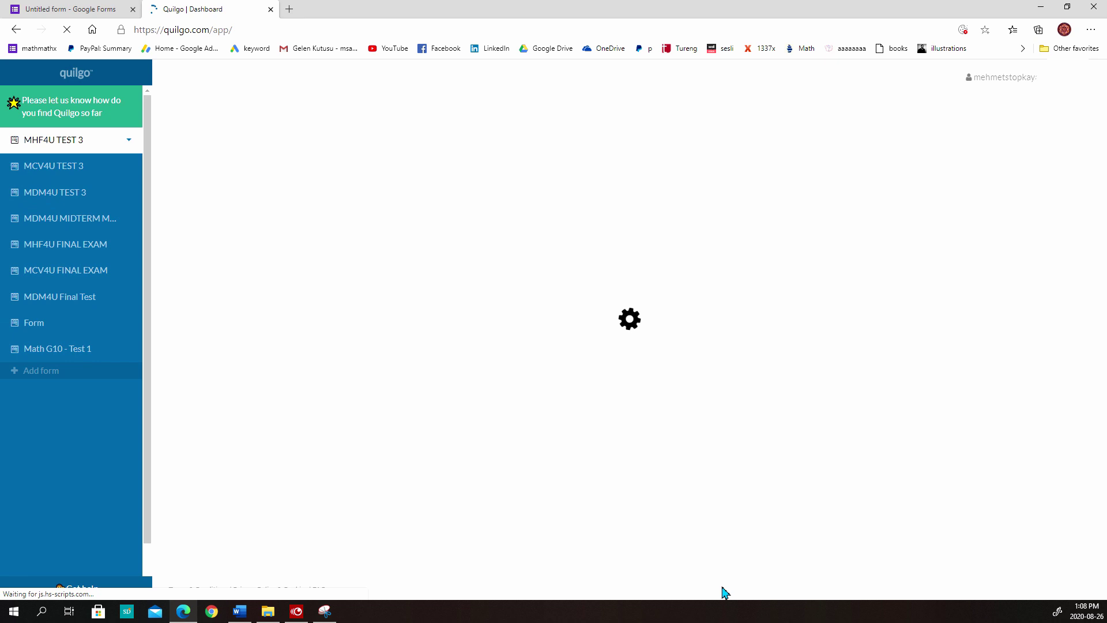
Open the Math G10 - Test 1 form's Quilgo page and start creating tests
click(86, 350)
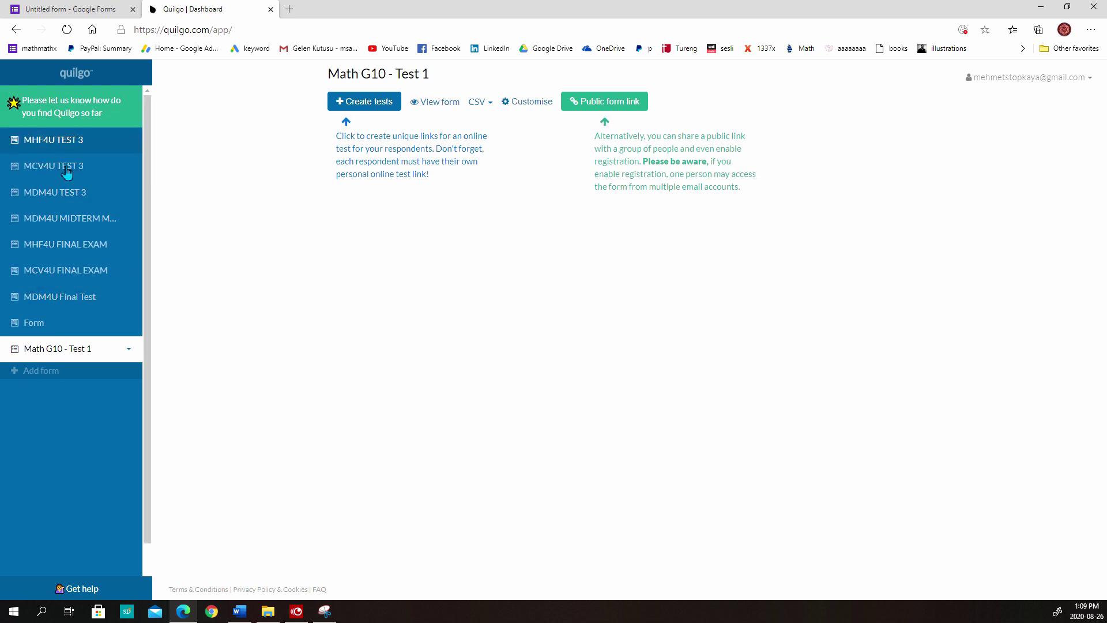
click(51, 359)
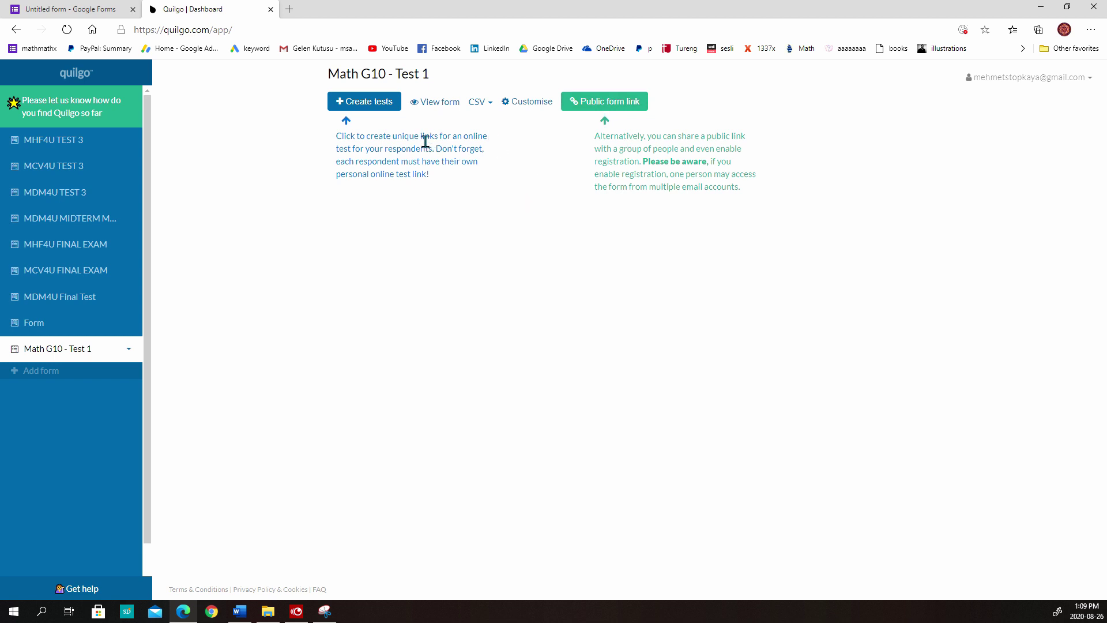
click(383, 110)
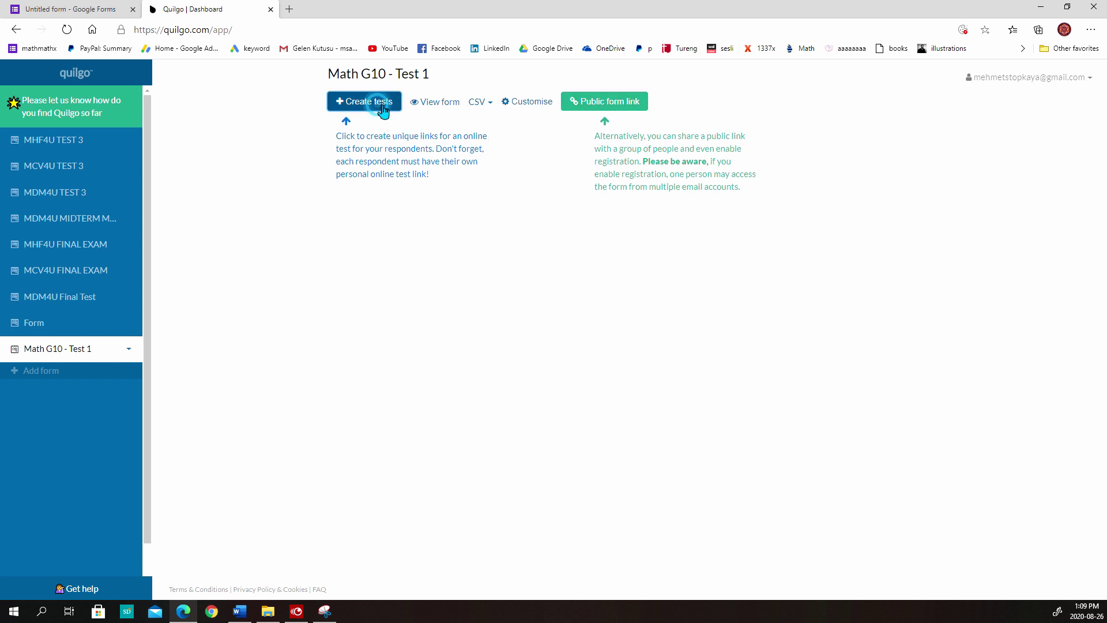
Add the student's e-mail address as a respondent in Create tests
click(437, 203)
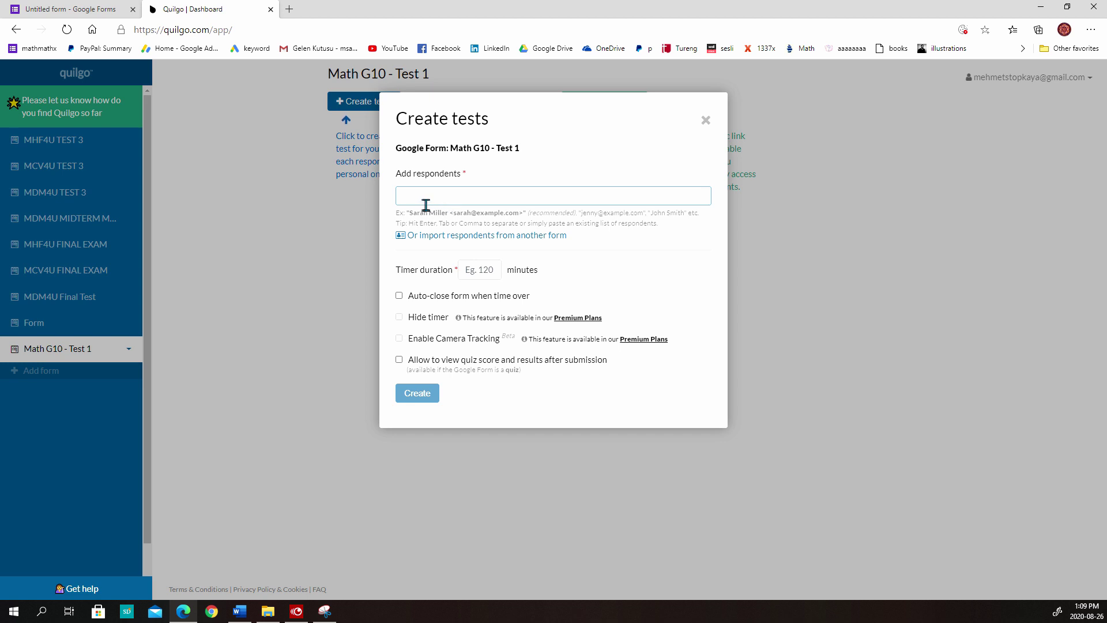
click(426, 205)
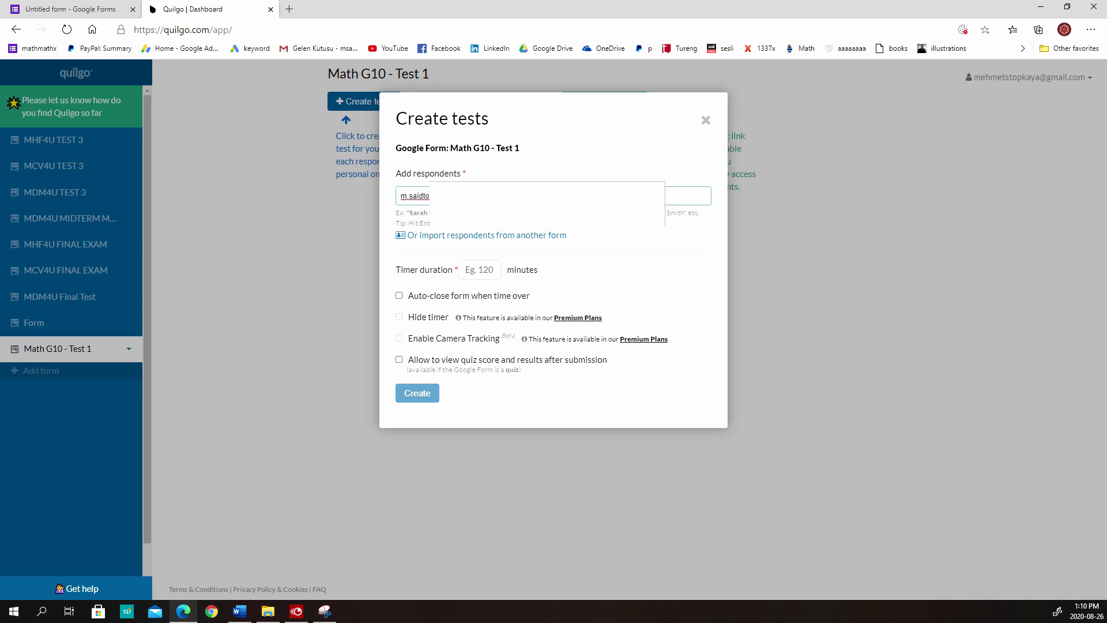
key(Return)
key(Return)
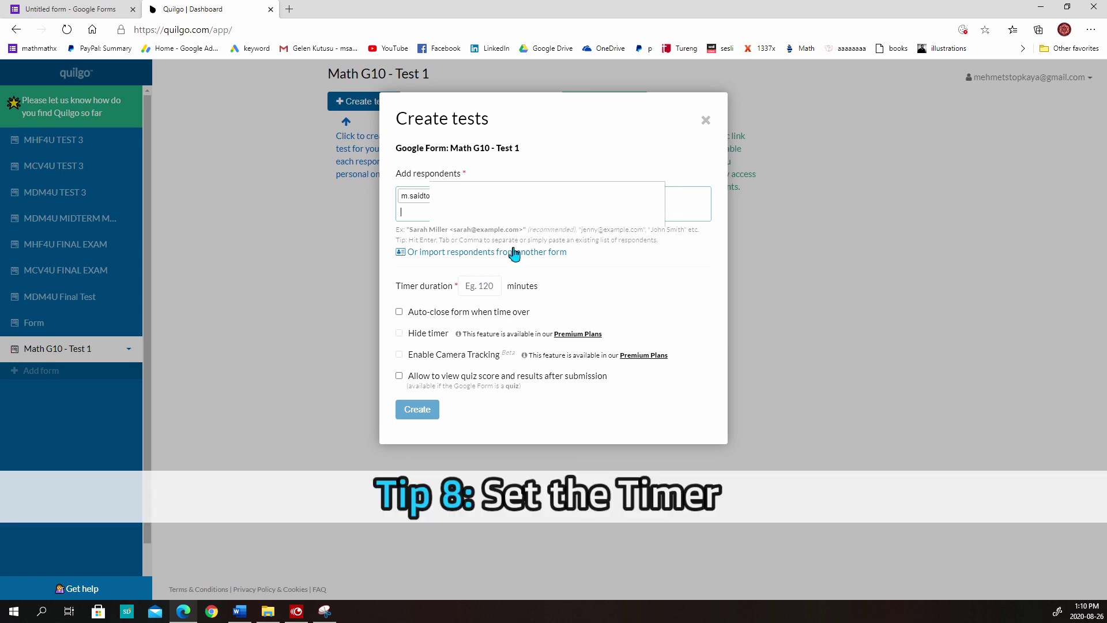
Set a 100-minute timer with auto-close left off, and create the tests
click(480, 288)
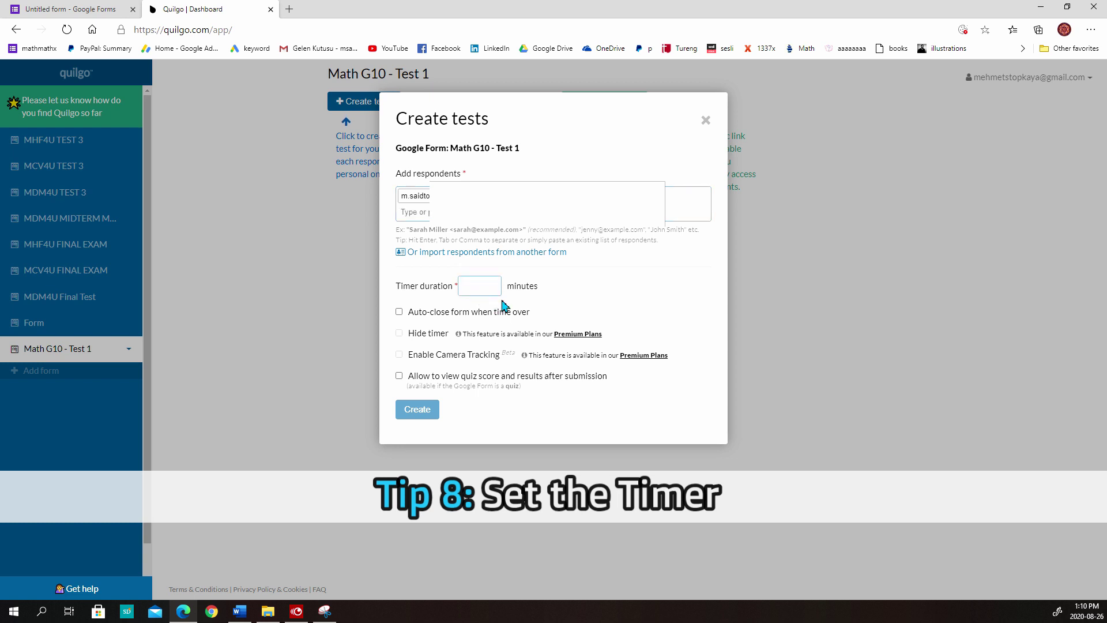
text(100)
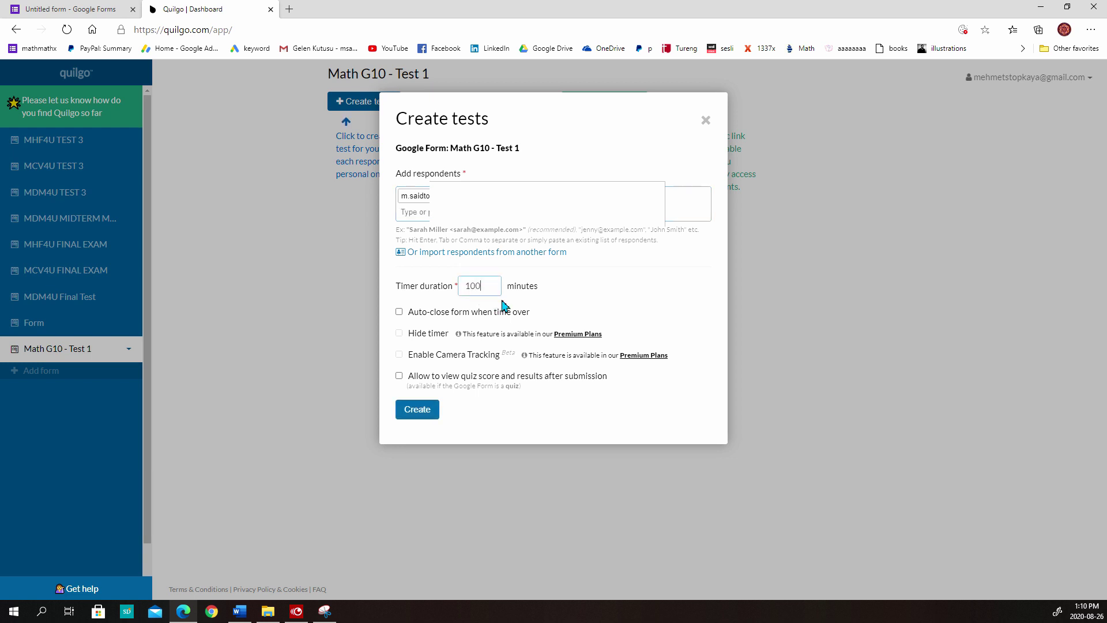
click(399, 313)
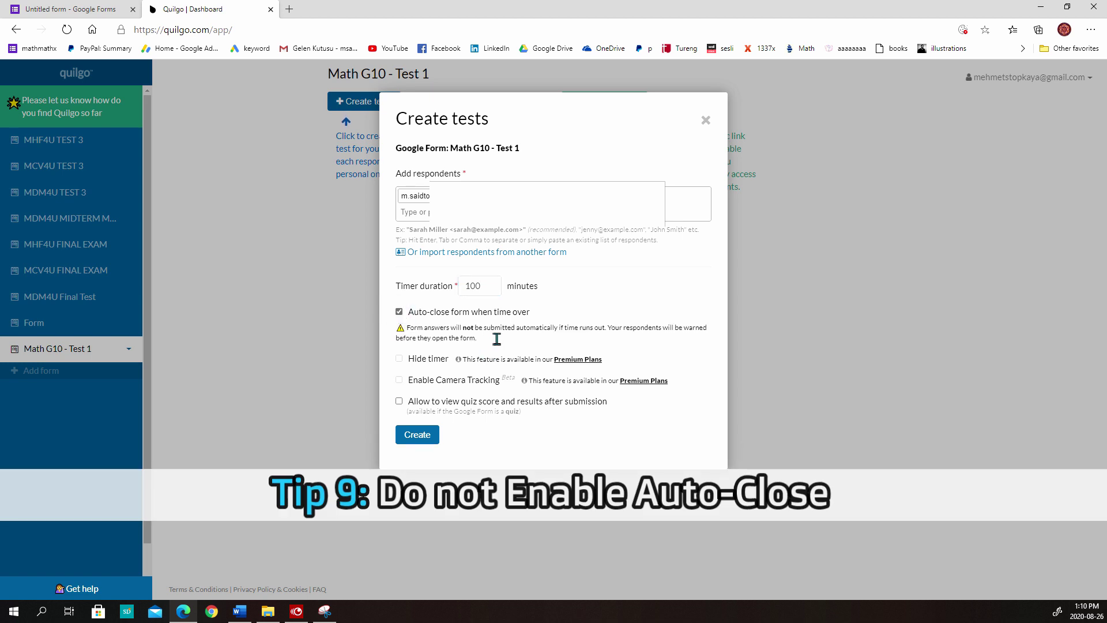
drag(483, 328, 604, 339)
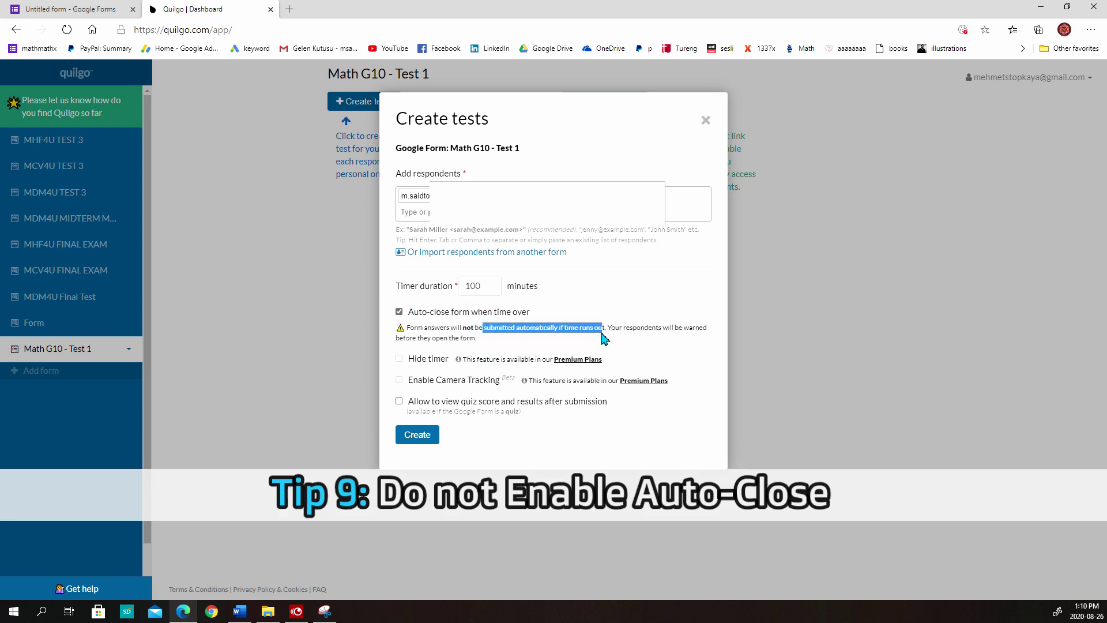
click(485, 333)
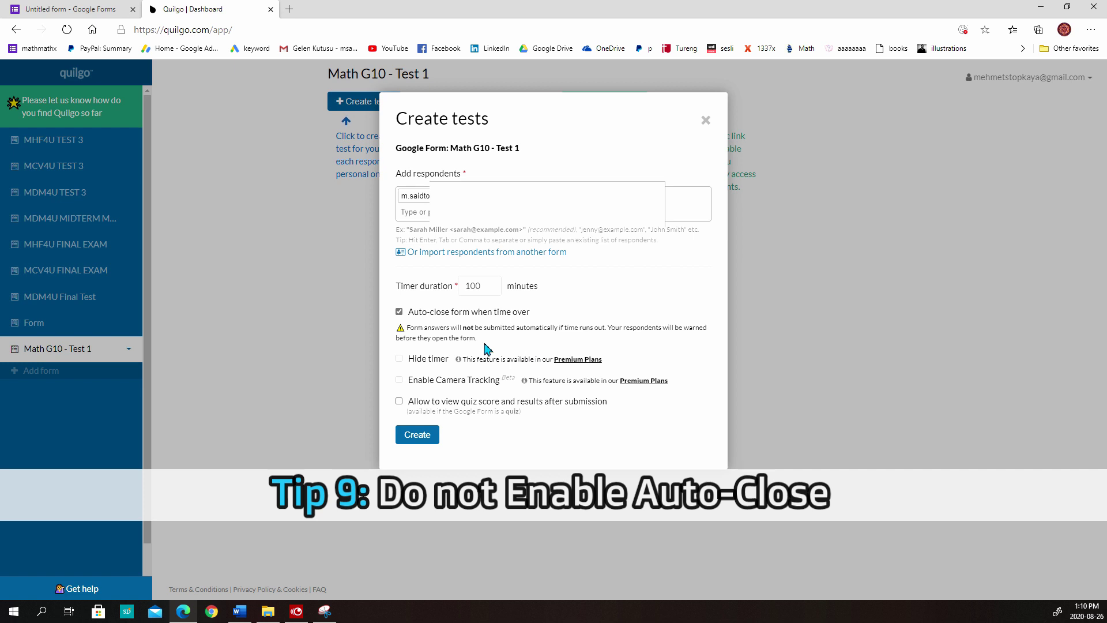
click(399, 312)
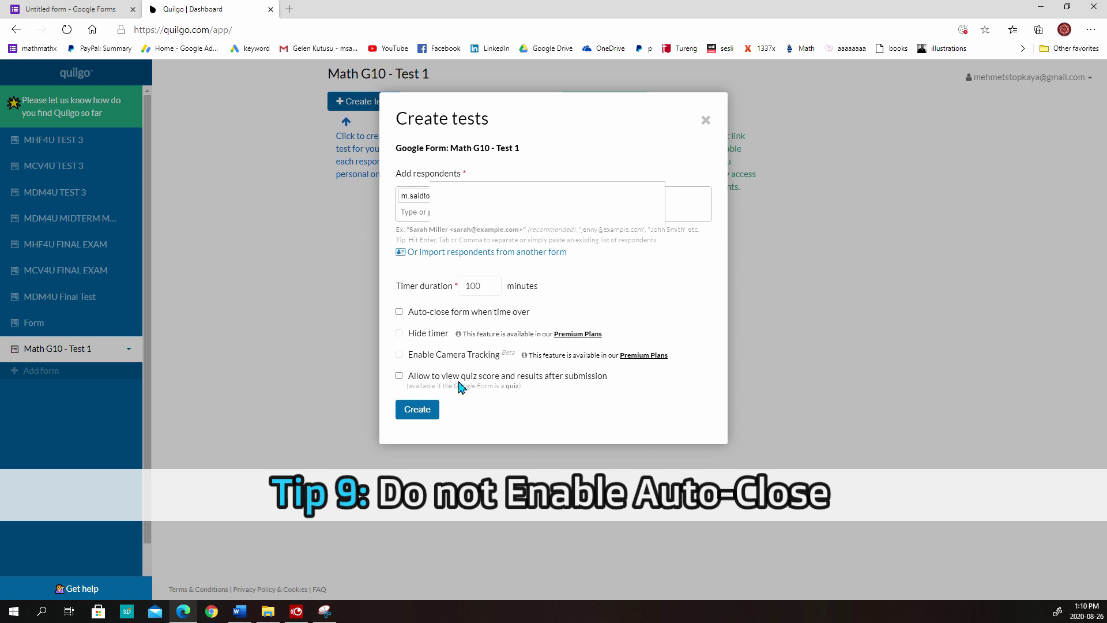
double_click(470, 288)
click(412, 416)
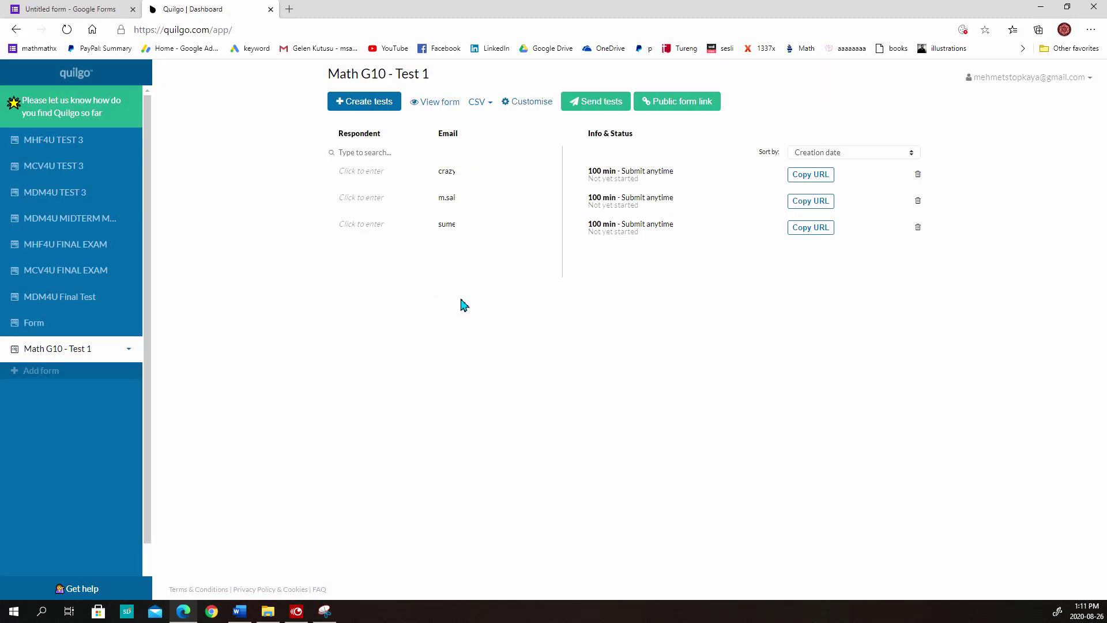
Review the respondent e-mails listed on the three tests
double_click(446, 198)
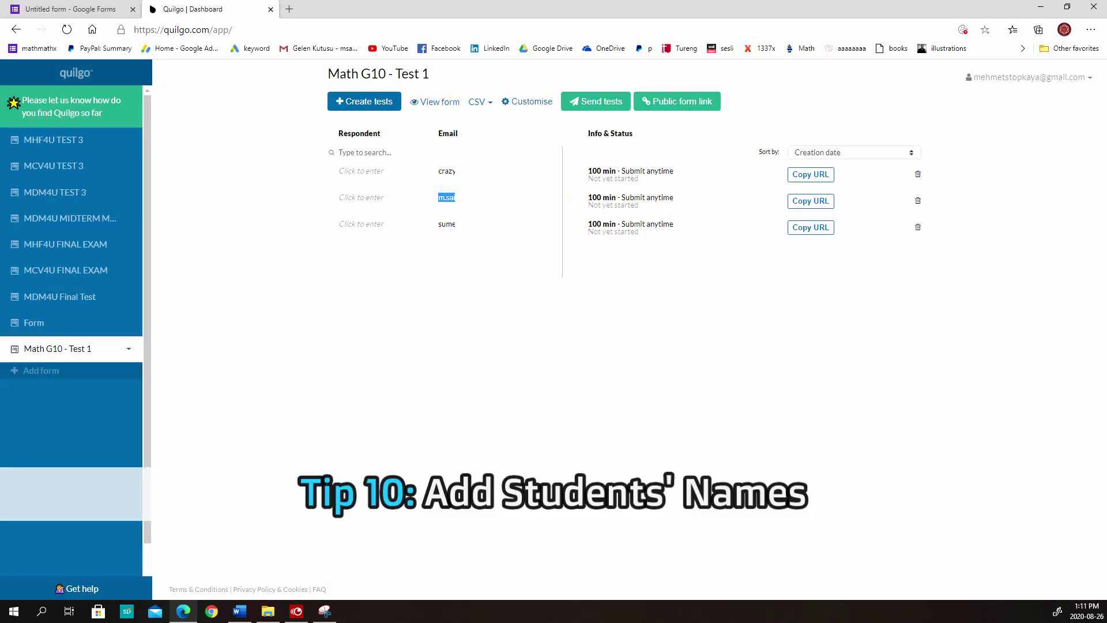
double_click(446, 224)
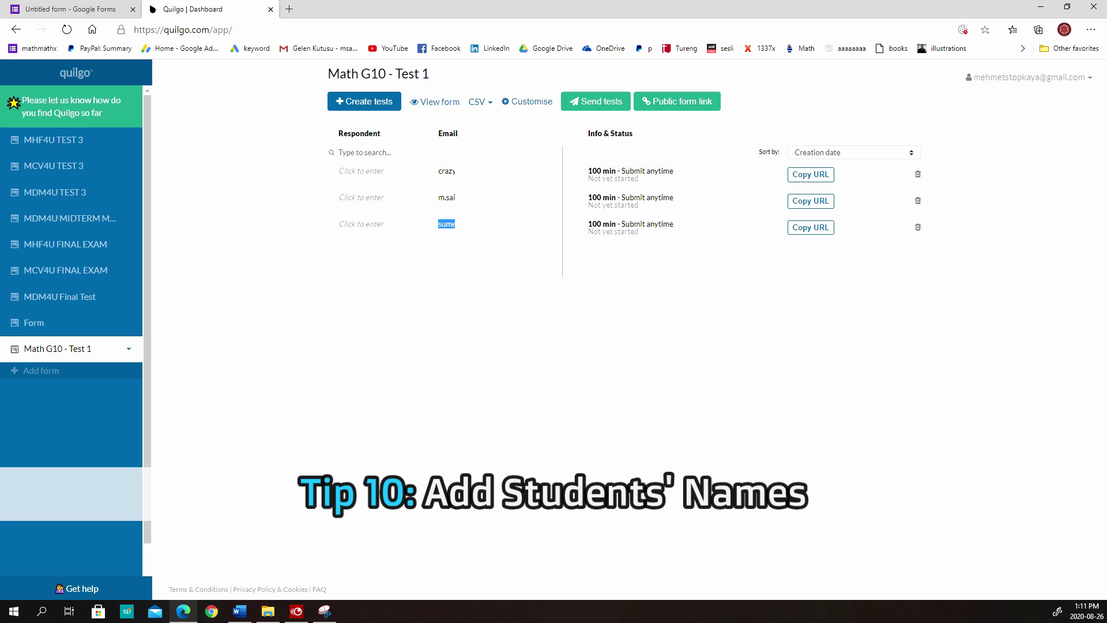
click(491, 293)
double_click(441, 172)
click(469, 366)
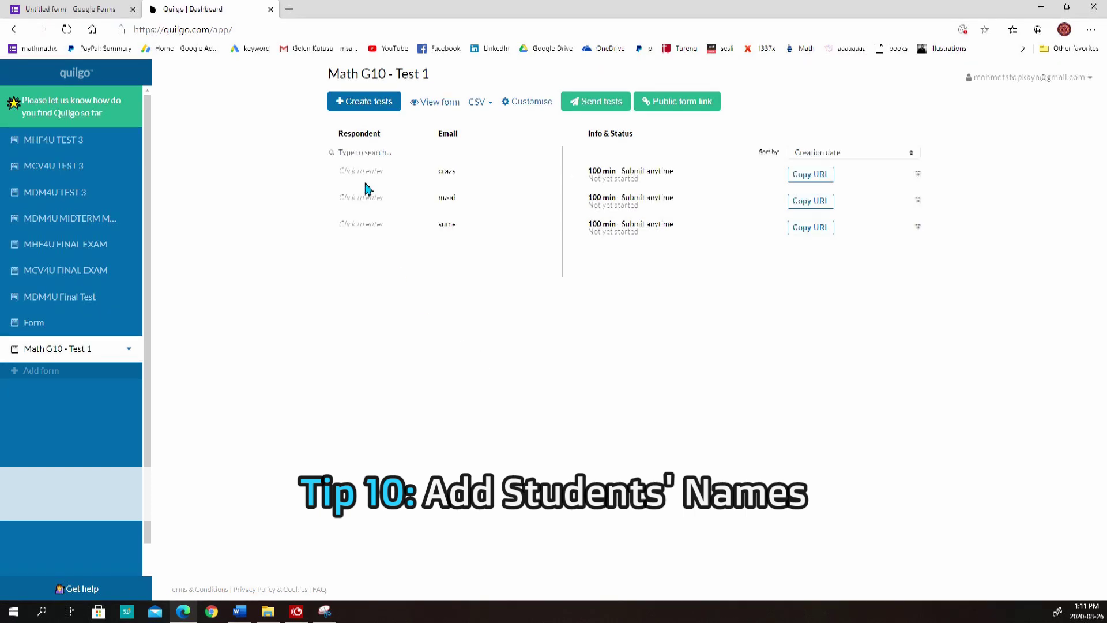
Enter the student's name as respondent on each of the three tests
click(365, 174)
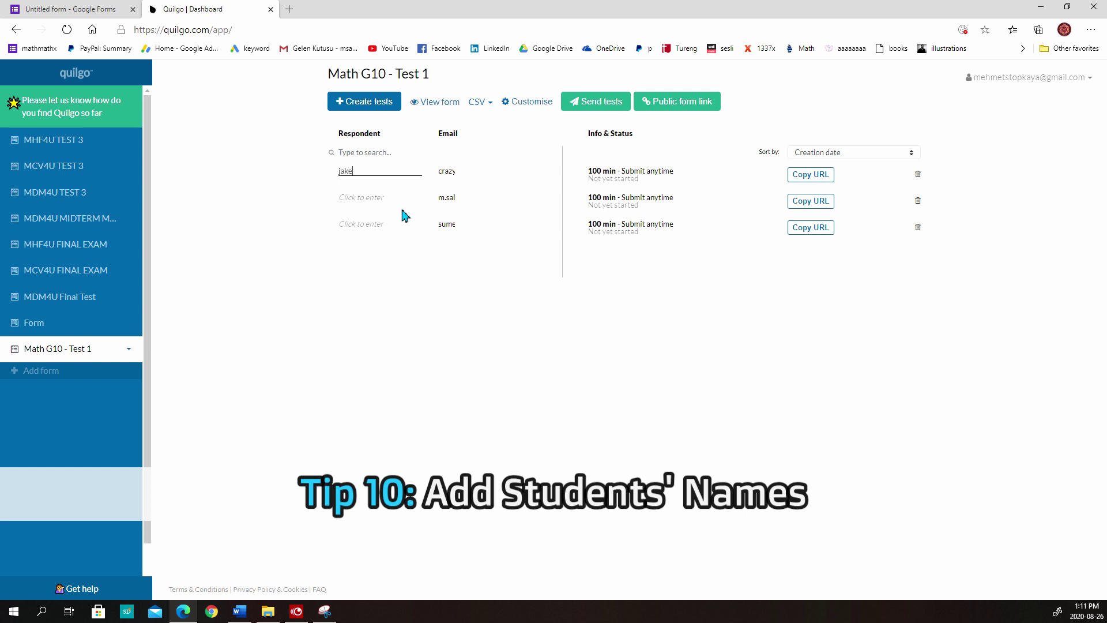
click(383, 197)
click(369, 228)
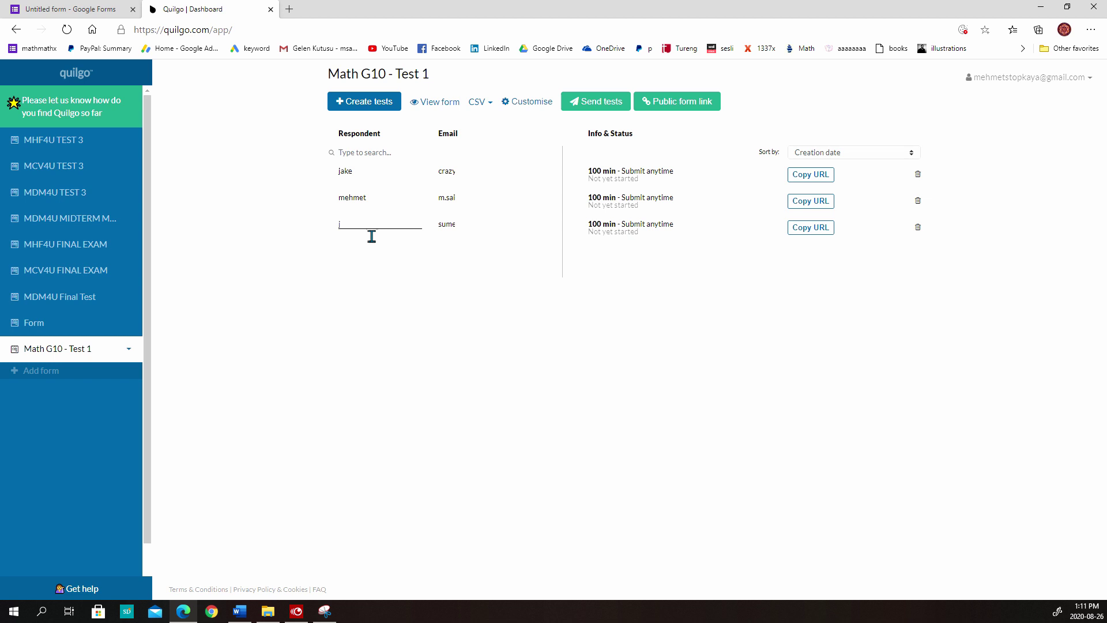
click(372, 236)
In Send tests in bulk, tick only one student, pass the message and review steps, and send
click(588, 105)
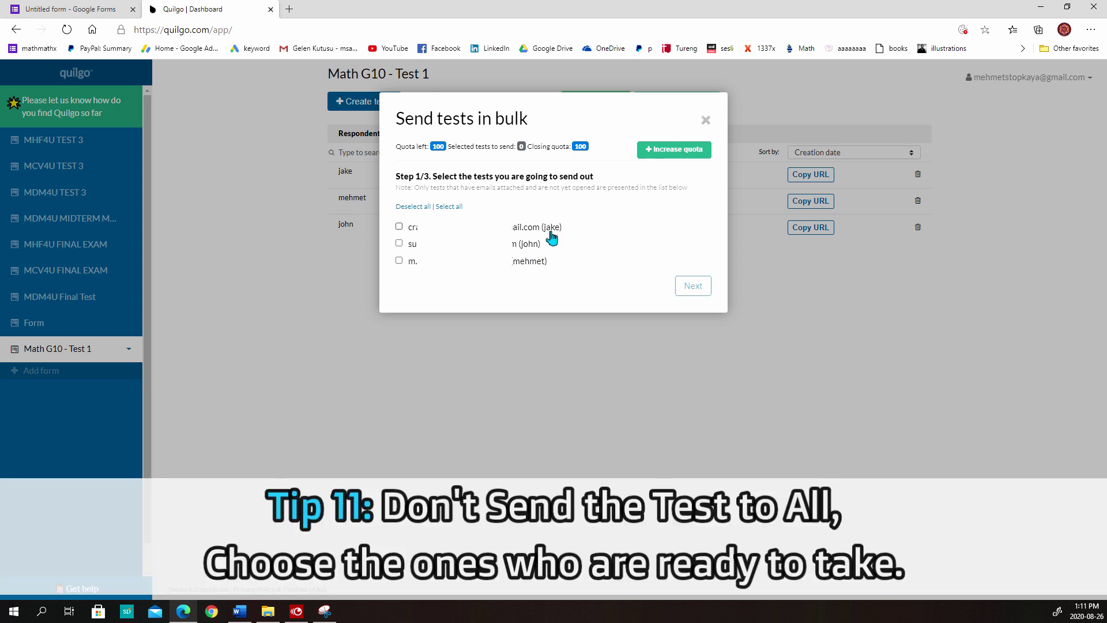
drag(542, 228, 548, 252)
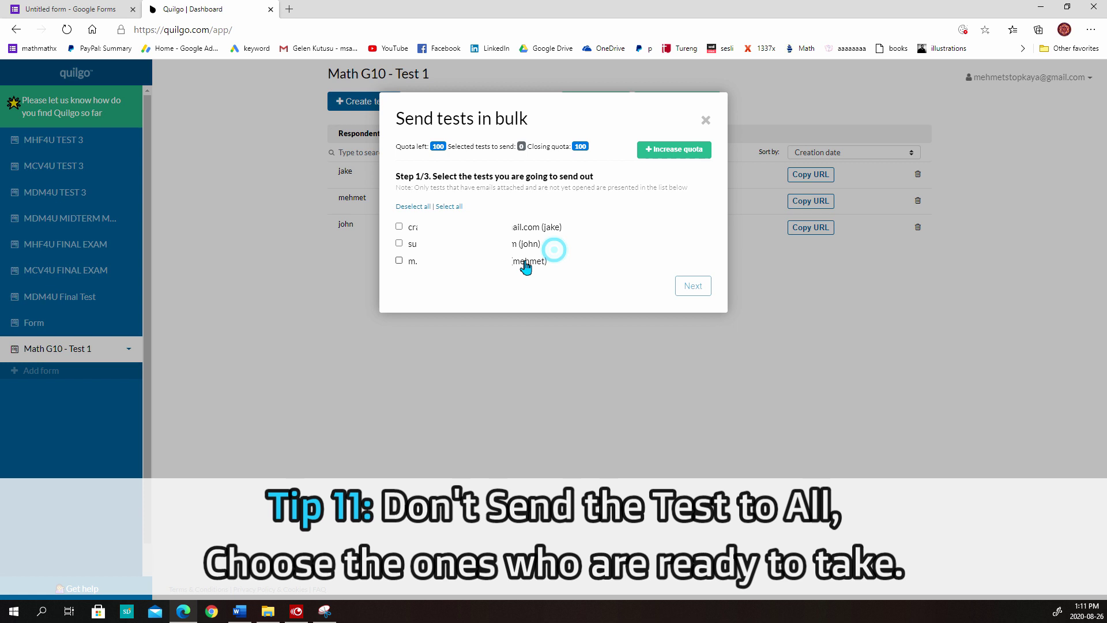
drag(514, 262, 563, 264)
click(568, 263)
click(399, 261)
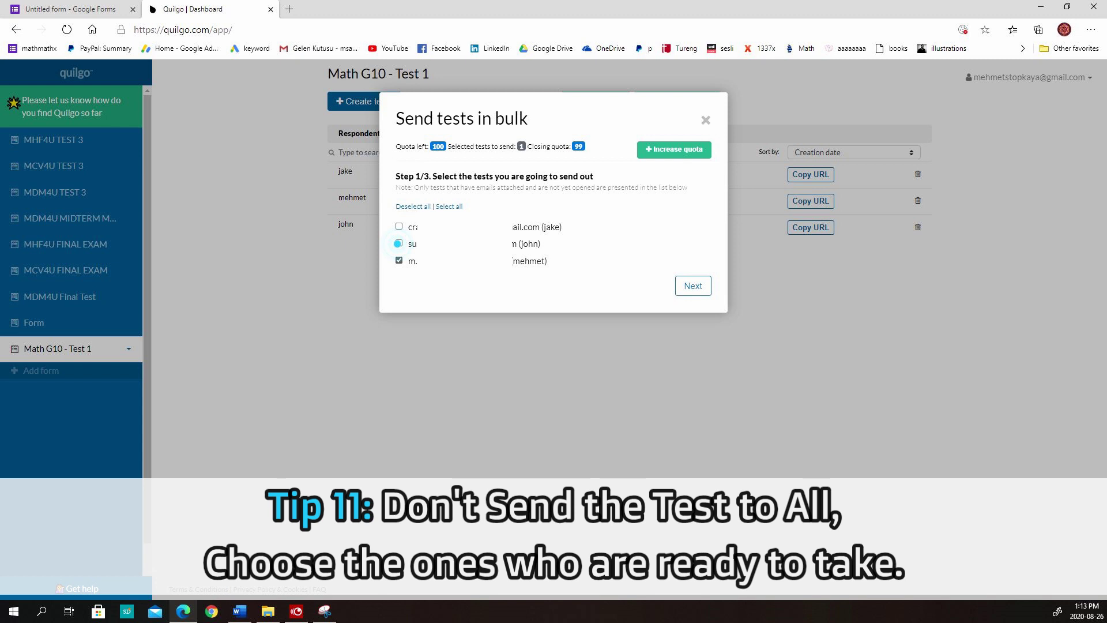
click(689, 287)
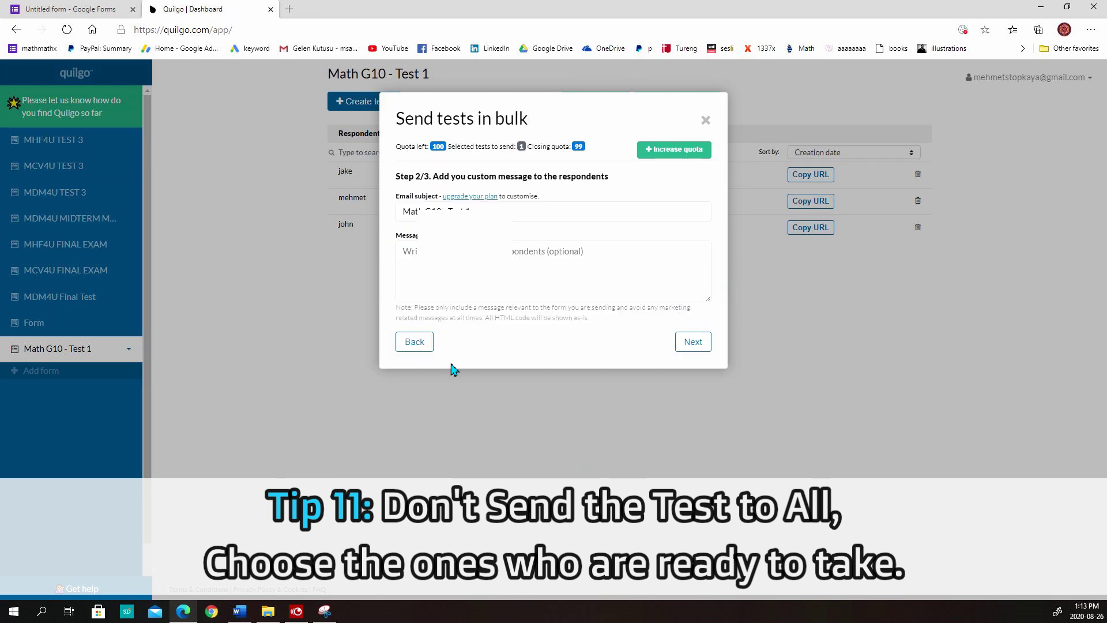
click(695, 343)
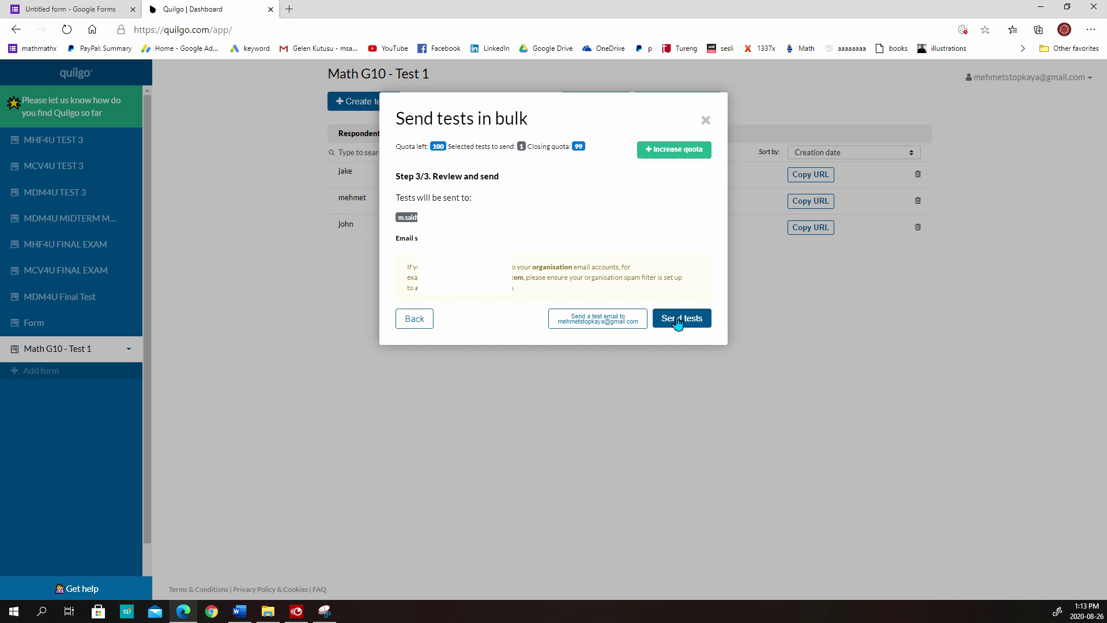
click(670, 321)
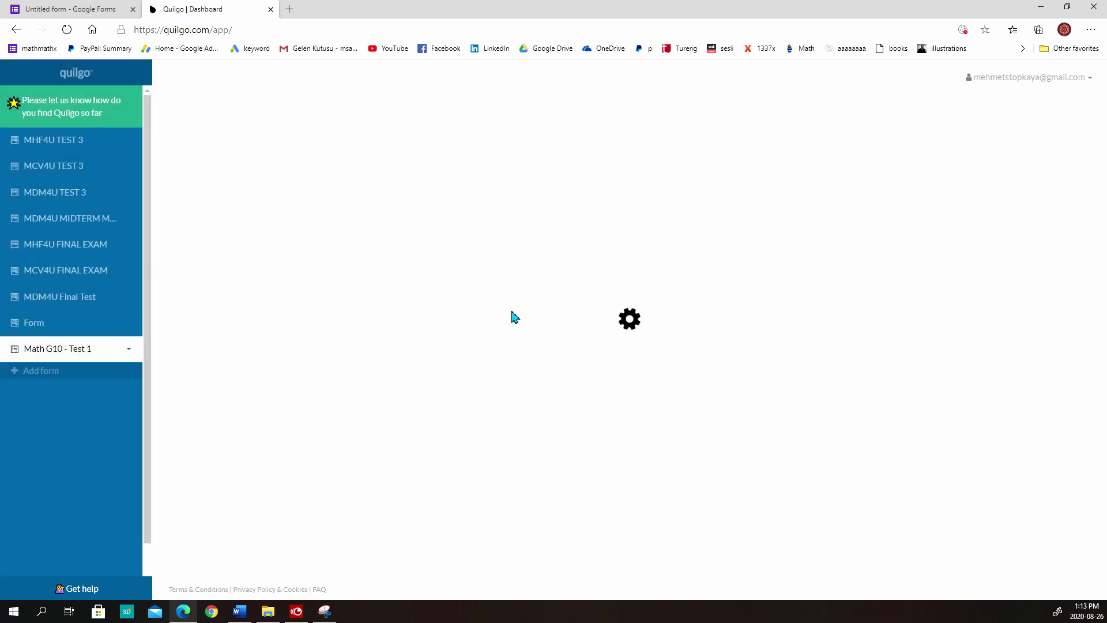
Snap the two browser windows side by side and shrink the Google page slightly
key(super+Left)
click(840, 164)
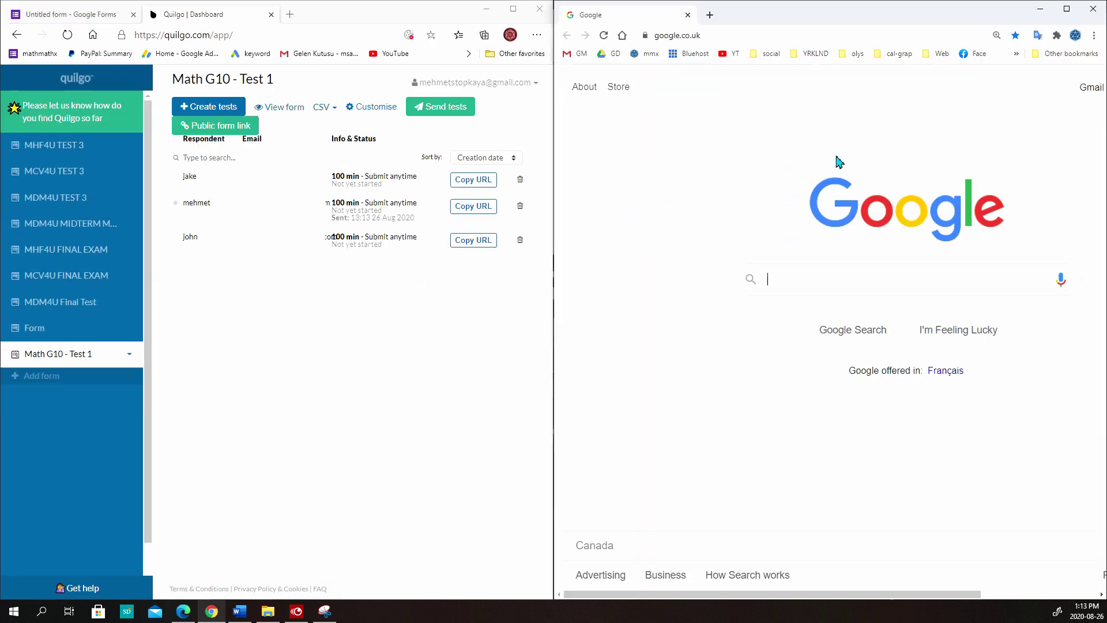
key(ctrl+minus)
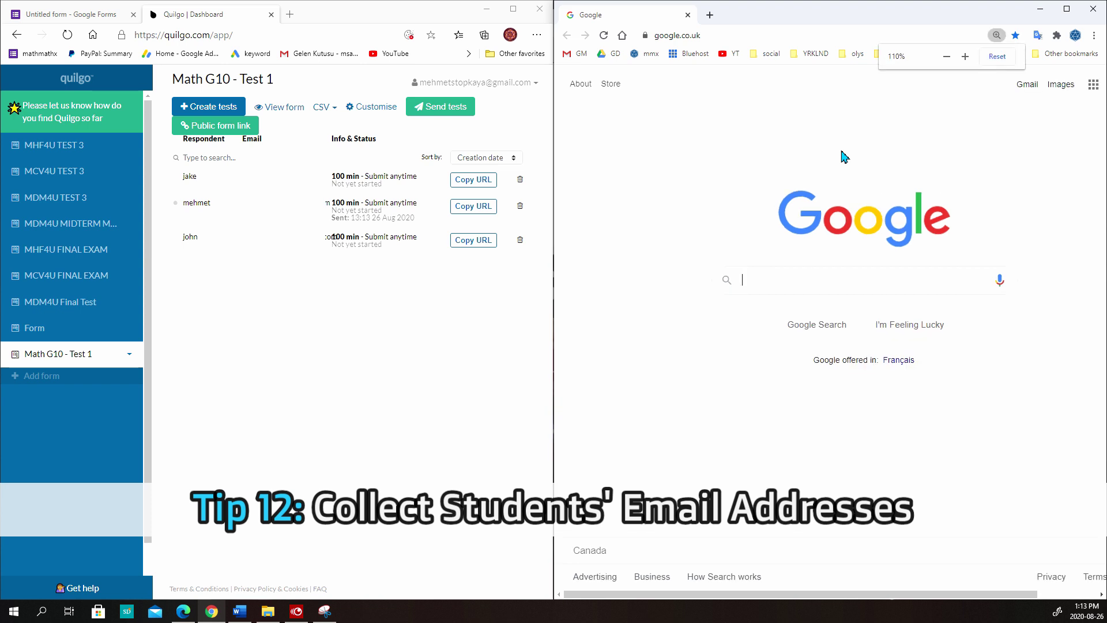
Open the Quilgo Math G10 - Test 1 email in Gmail and follow its test link
click(581, 54)
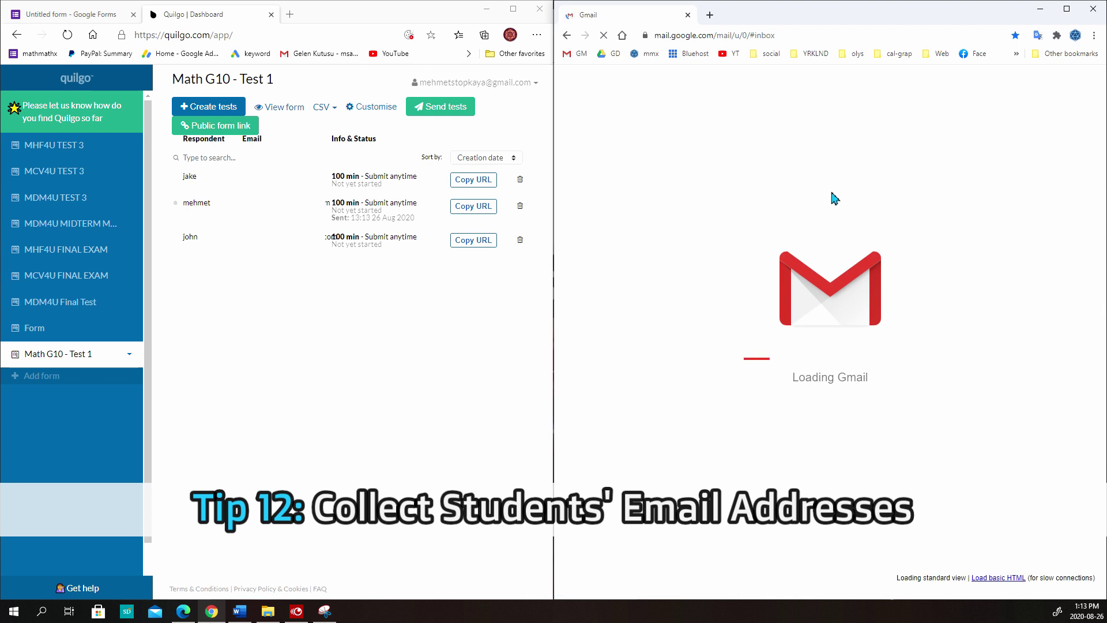
click(830, 196)
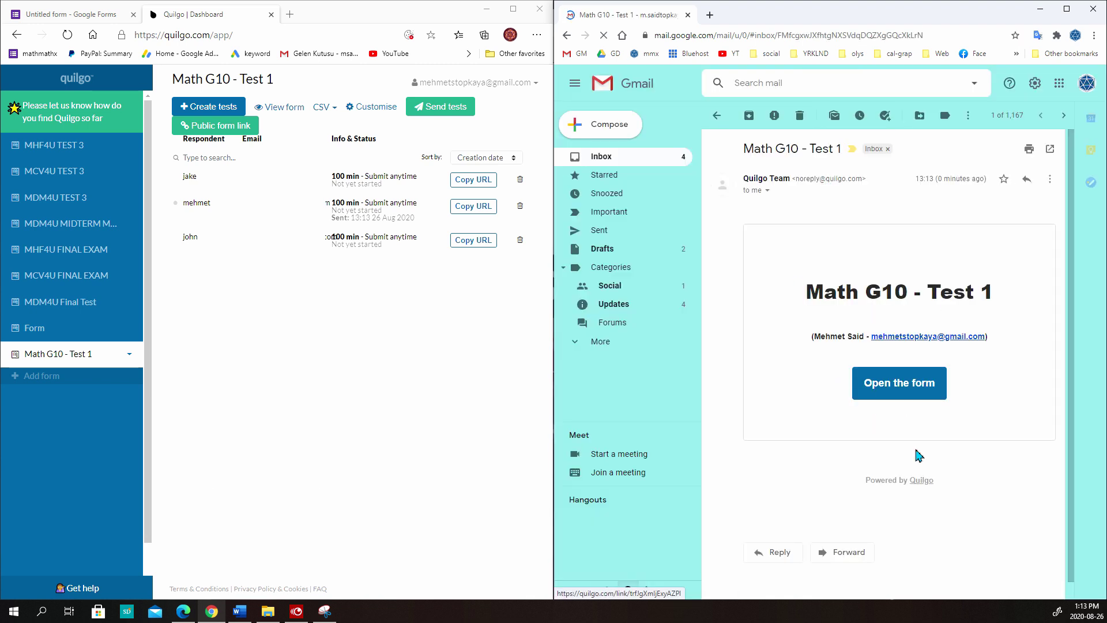
drag(837, 306, 969, 316)
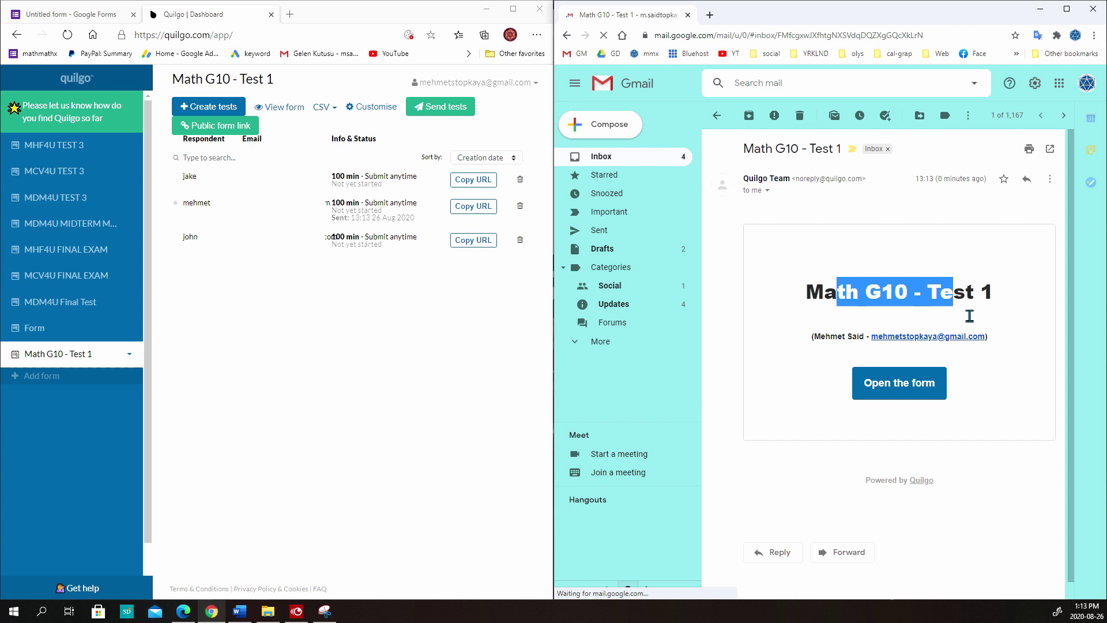
click(872, 322)
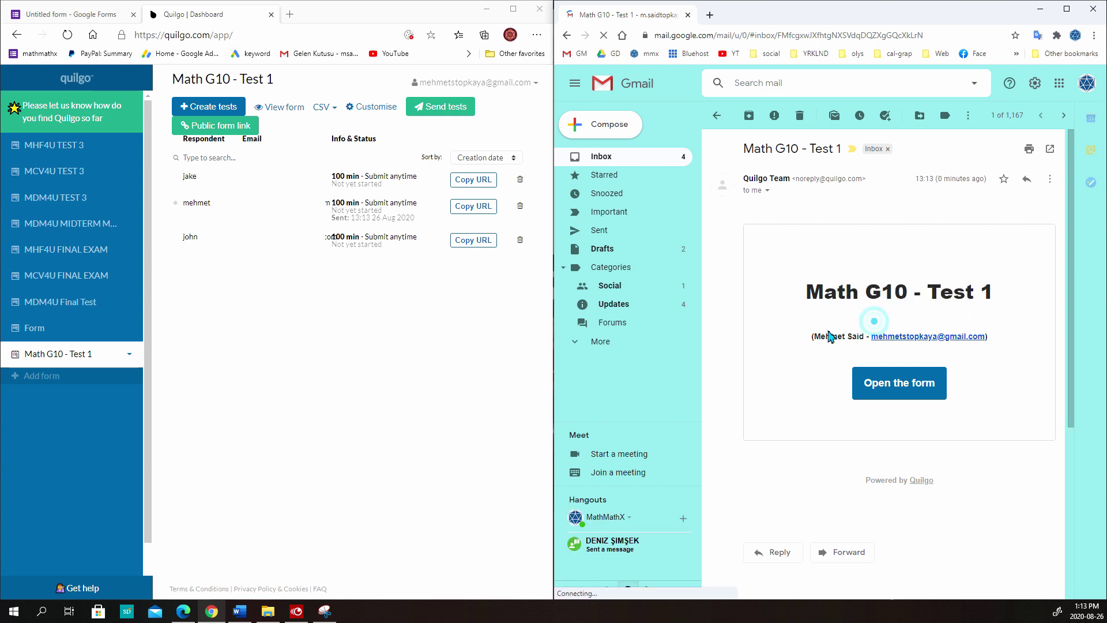
click(885, 392)
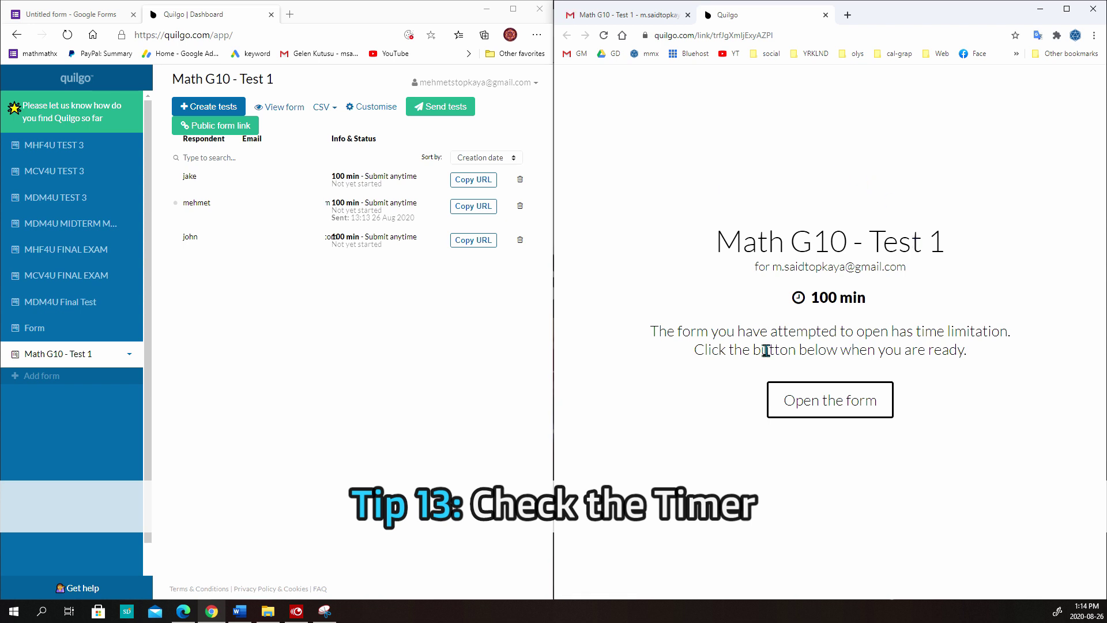
Start the 100-minute timed test from its start page
drag(331, 210, 392, 215)
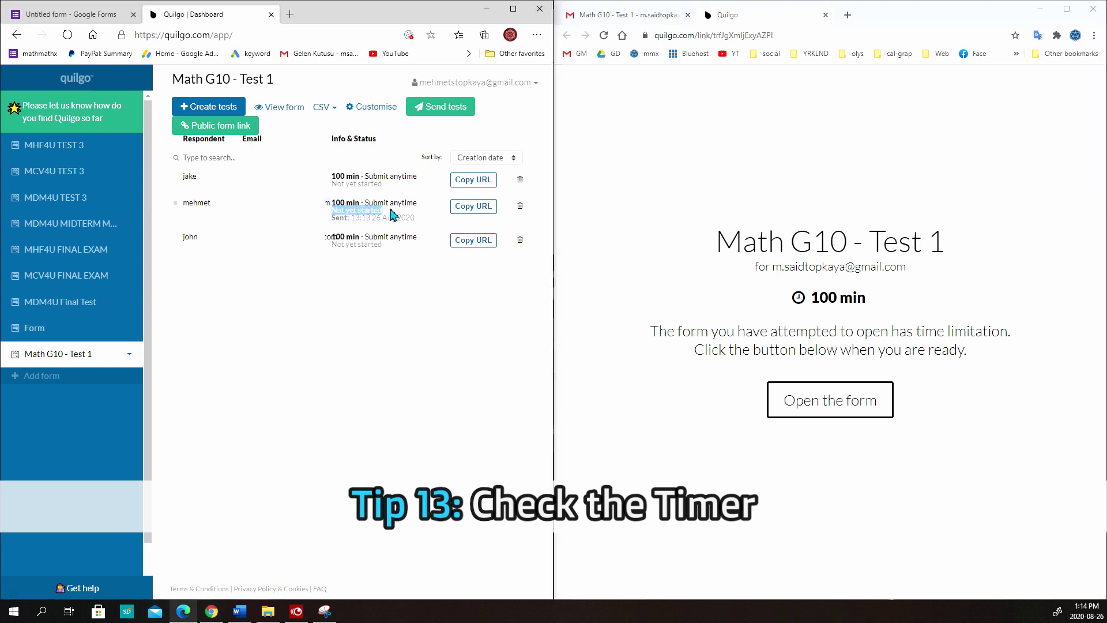
click(370, 276)
click(838, 392)
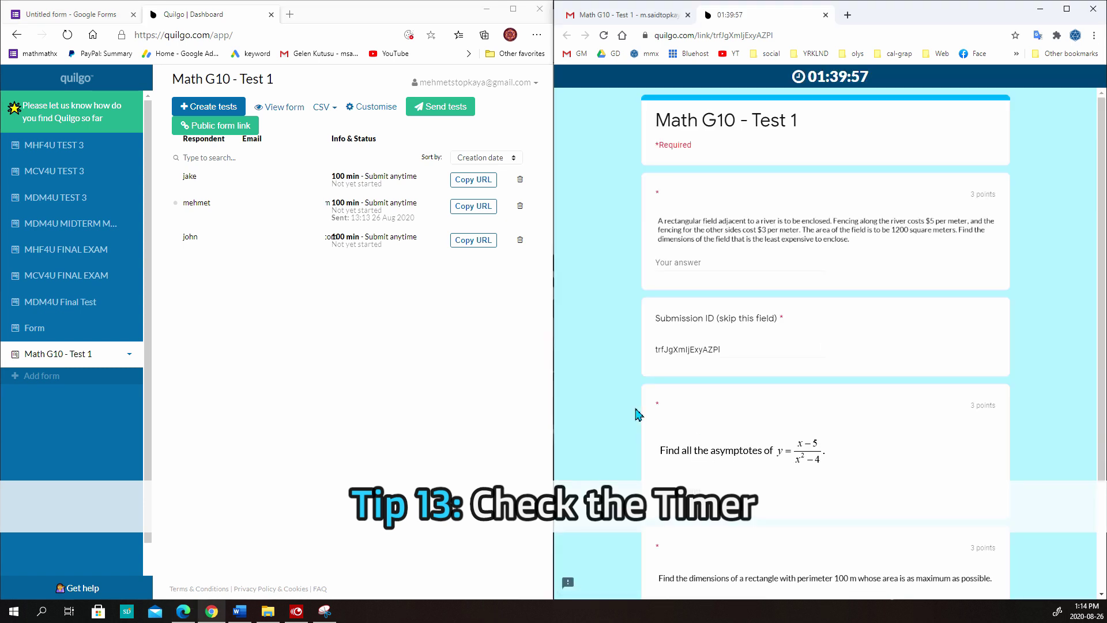
Reload the Quilgo dashboard to confirm the attempt shows In progress and Always in focus
click(67, 35)
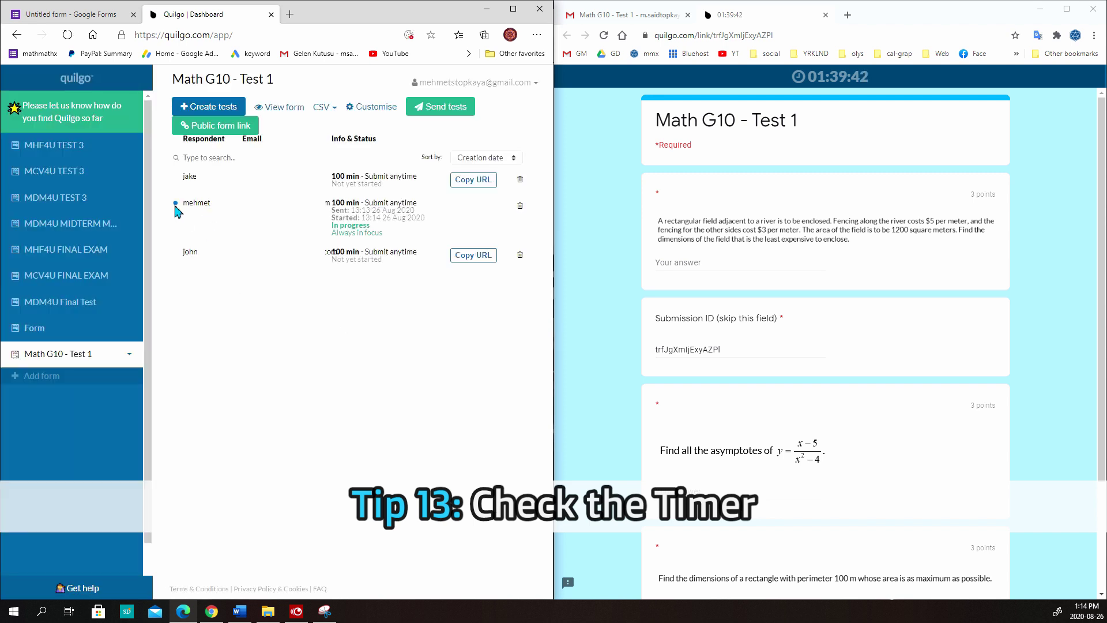
drag(328, 224, 389, 231)
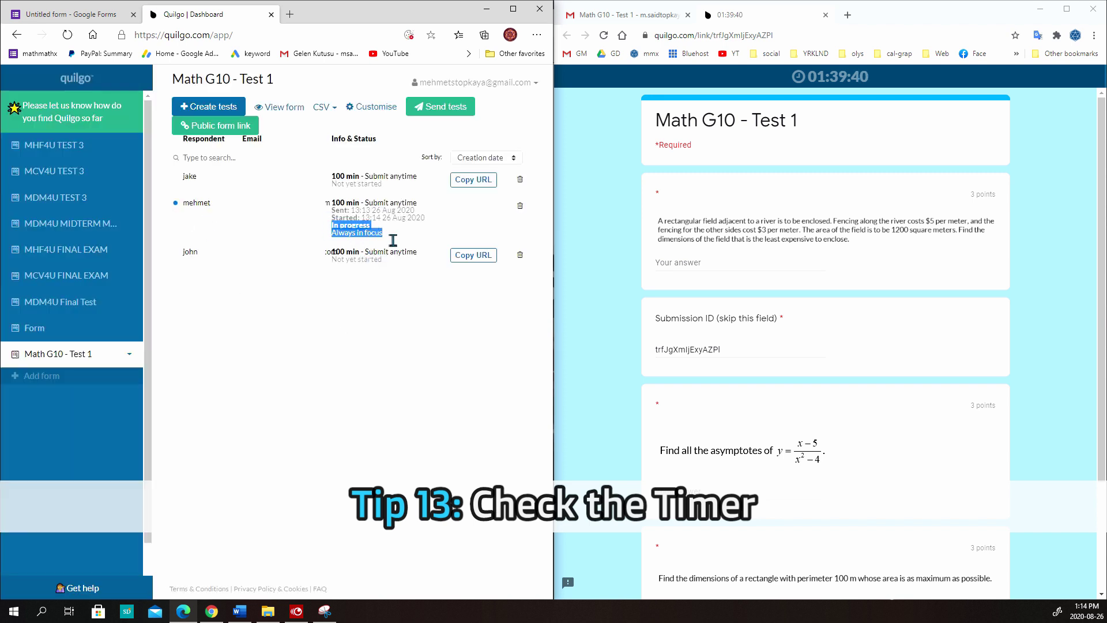
click(357, 297)
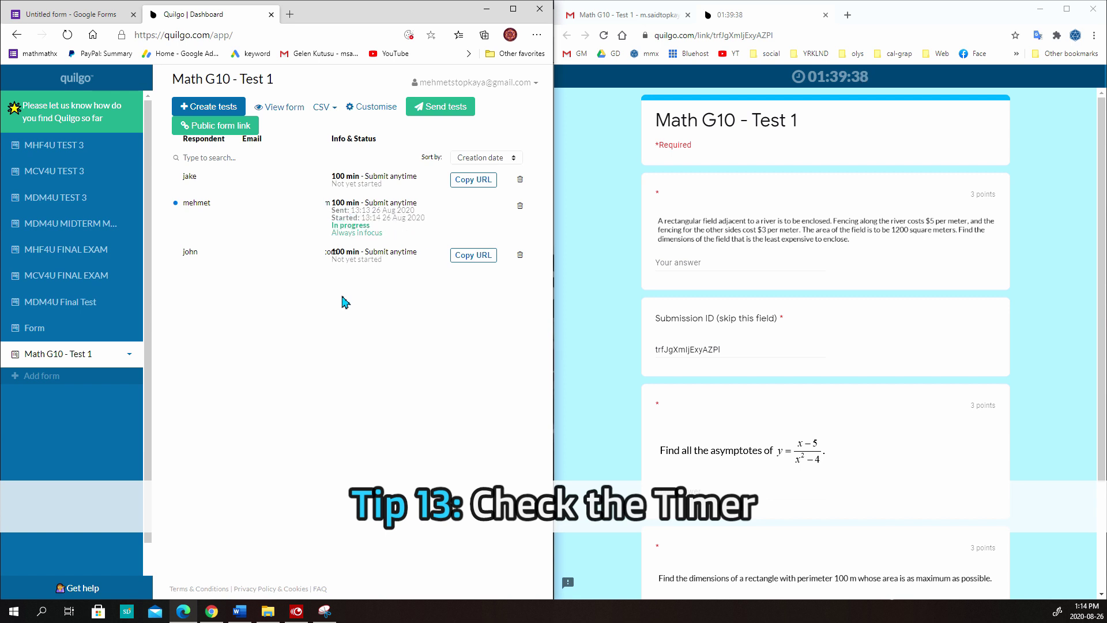
click(336, 231)
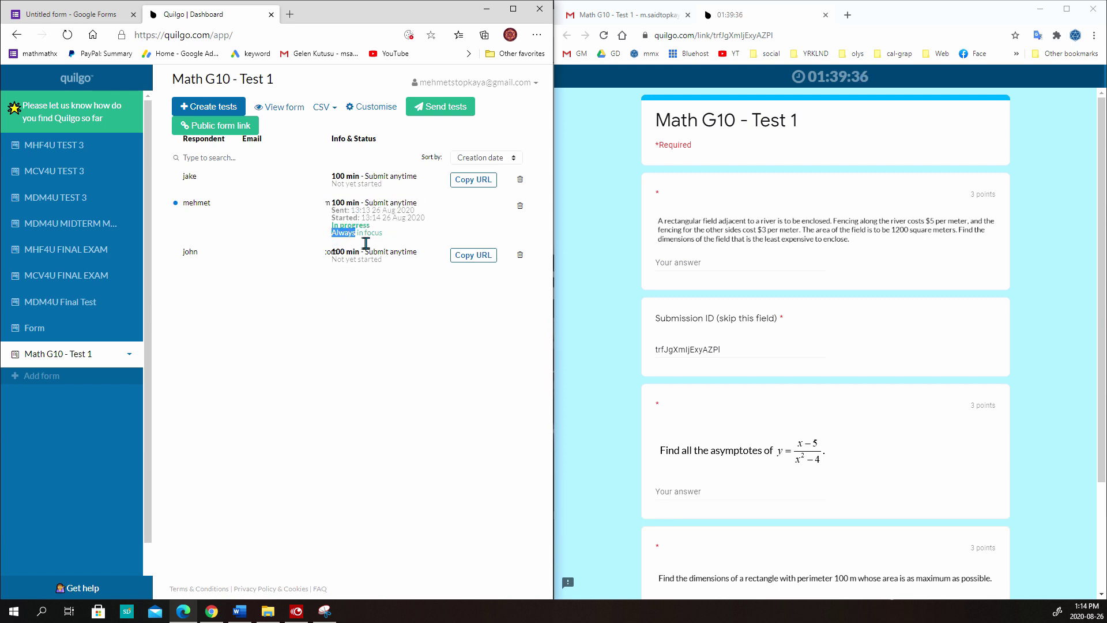
triple_click(363, 233)
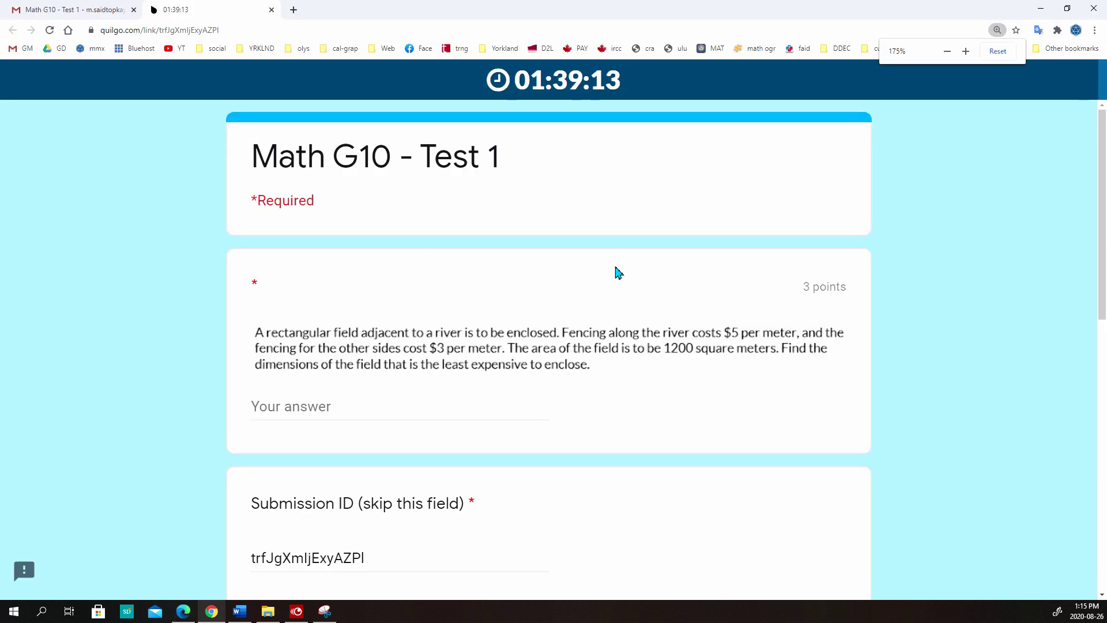
Zoom the test page out and scroll through the Math G10 - Test 1 questions
key(ctrl+minus)
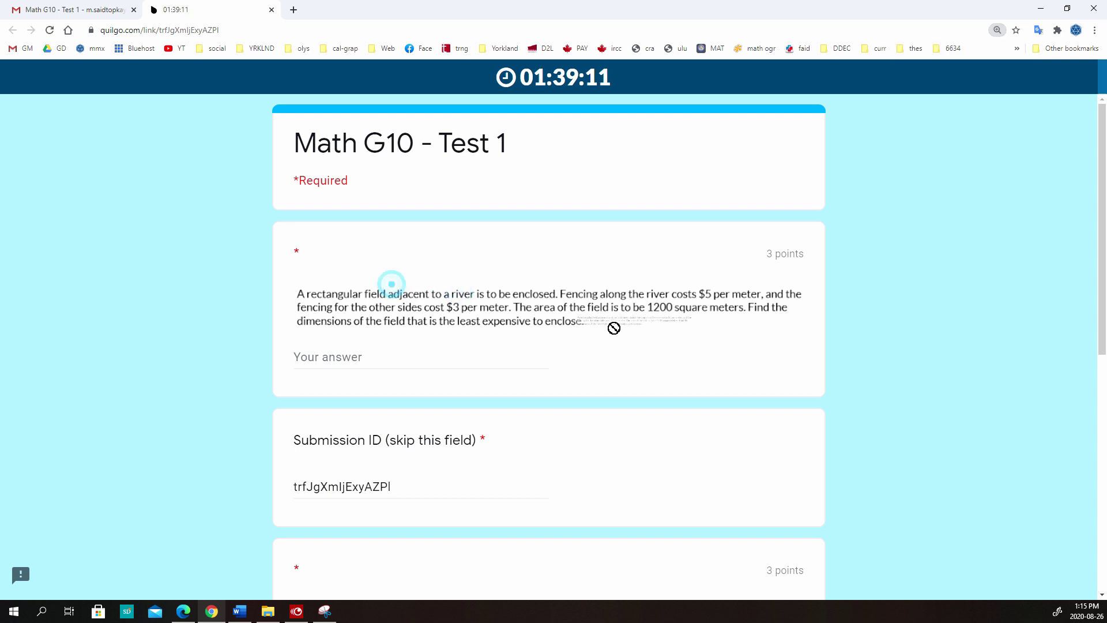
scroll(550, 333, down, 4)
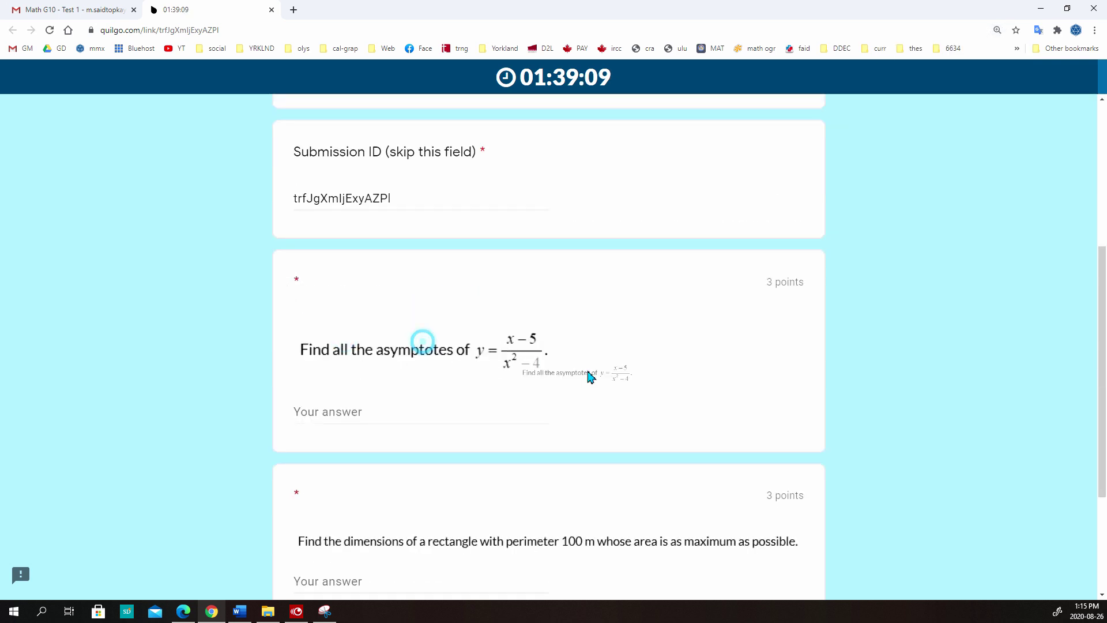
scroll(528, 351, down, 3)
scroll(637, 373, up, 10)
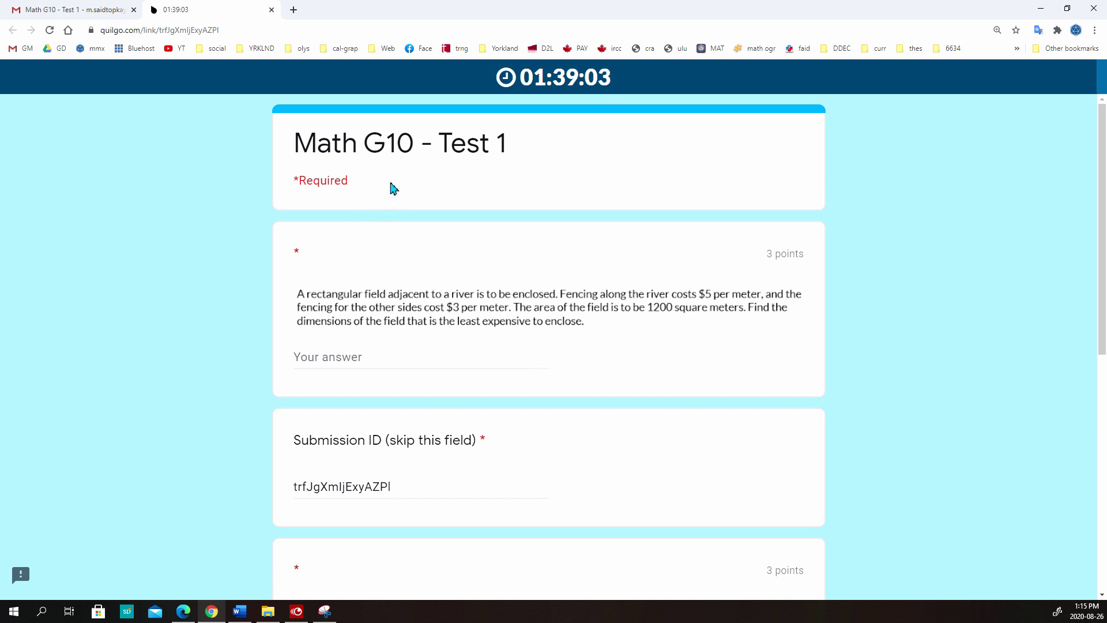
scroll(373, 244, down, 8)
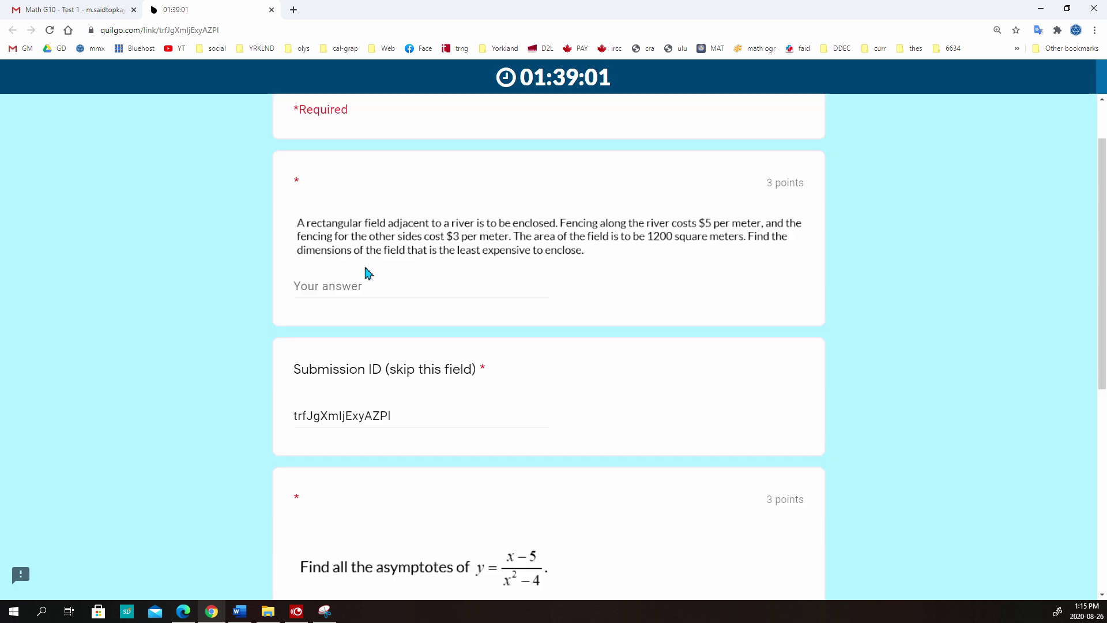
scroll(365, 275, up, 5)
scroll(366, 275, up, 3)
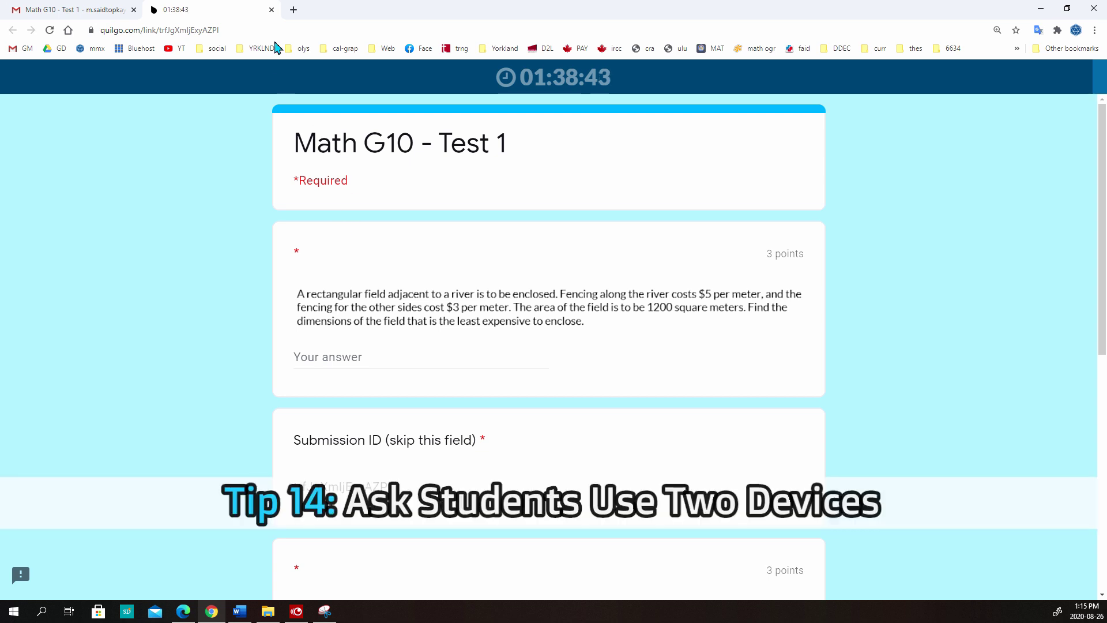
click(183, 611)
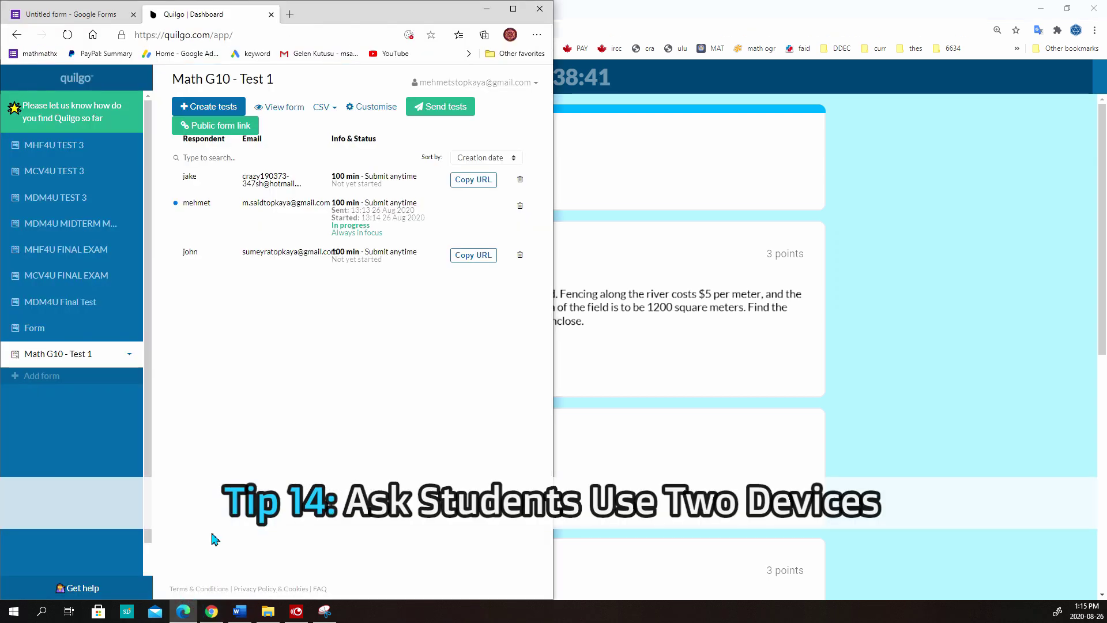
click(99, 12)
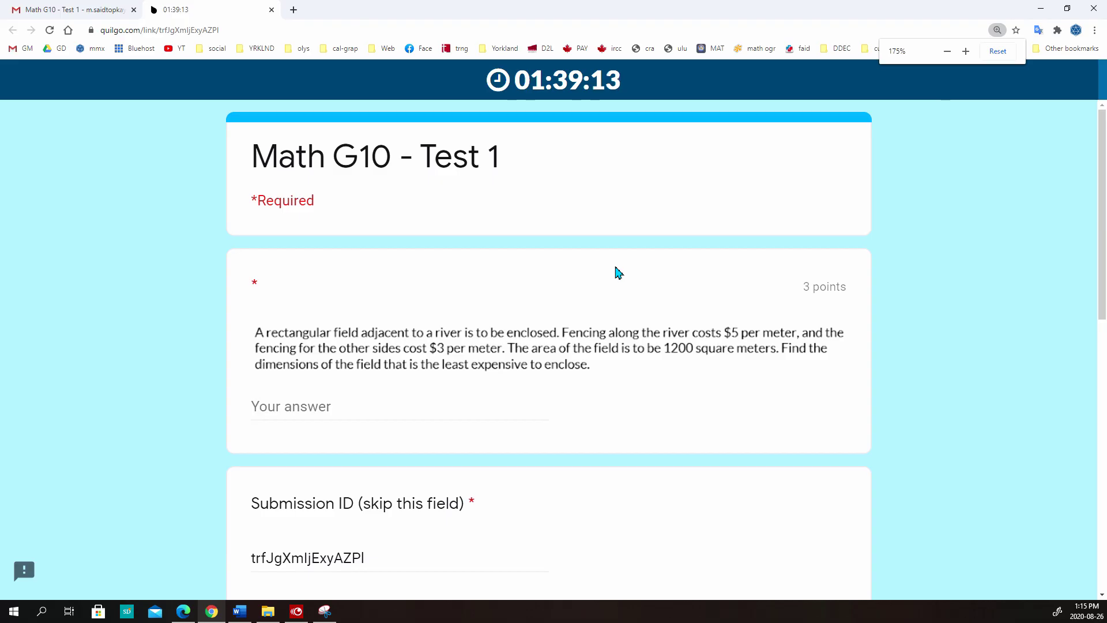
key(ctrl+minus)
drag(391, 284, 548, 329)
scroll(287, 265, down, 4)
click(345, 336)
drag(422, 340, 526, 353)
scroll(526, 353, down, 3)
drag(353, 346, 502, 354)
drag(501, 353, 644, 366)
scroll(645, 366, up, 6)
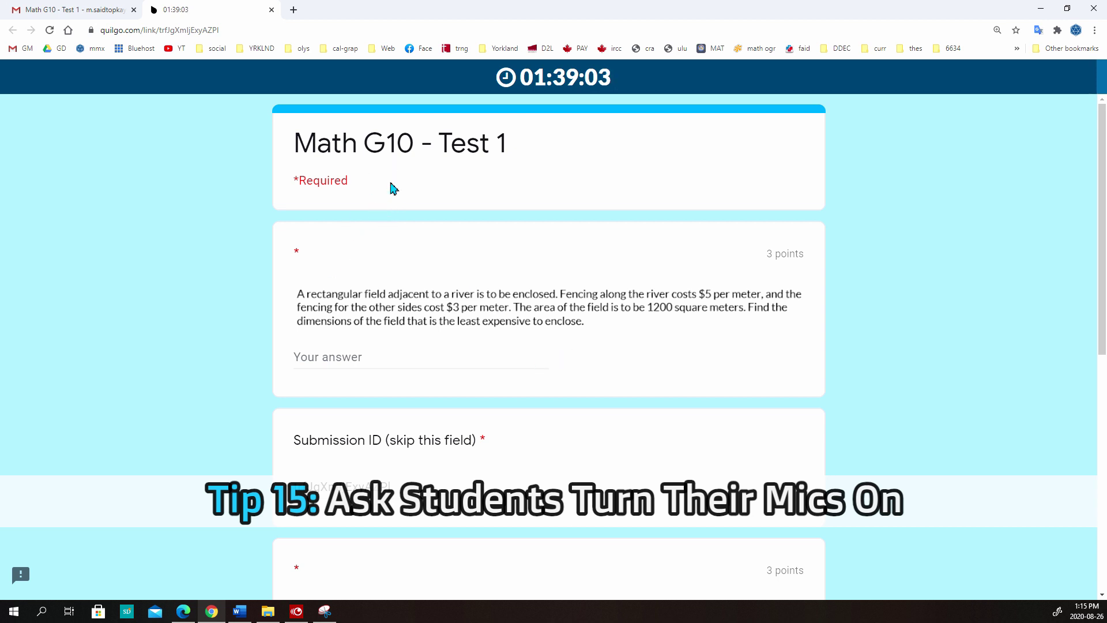
scroll(368, 273, down, 1)
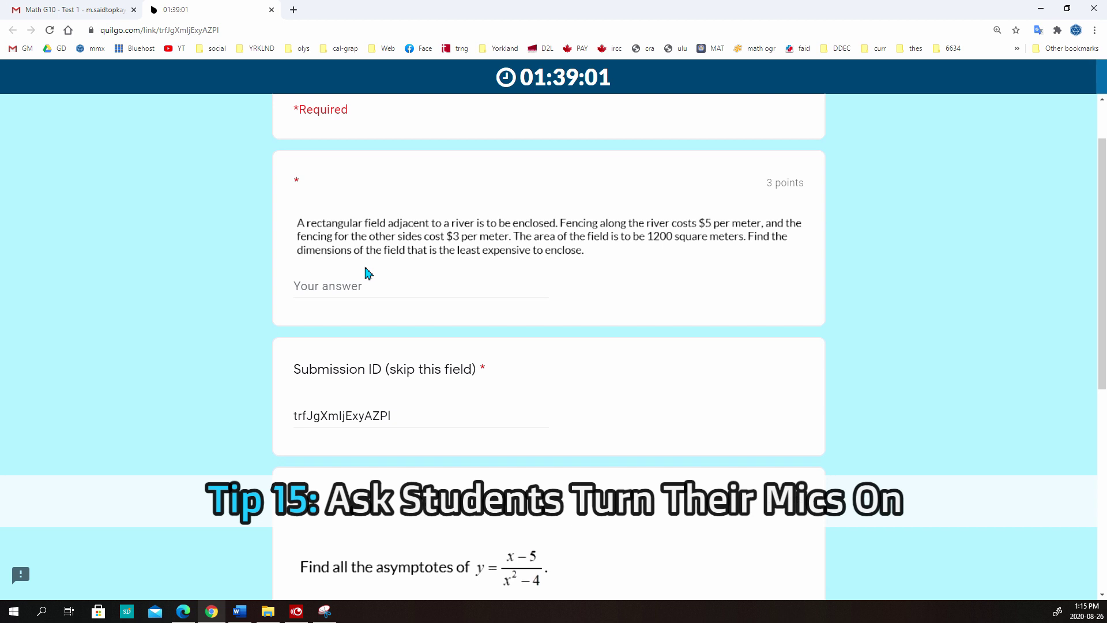
scroll(366, 274, down, 6)
scroll(365, 277, up, 8)
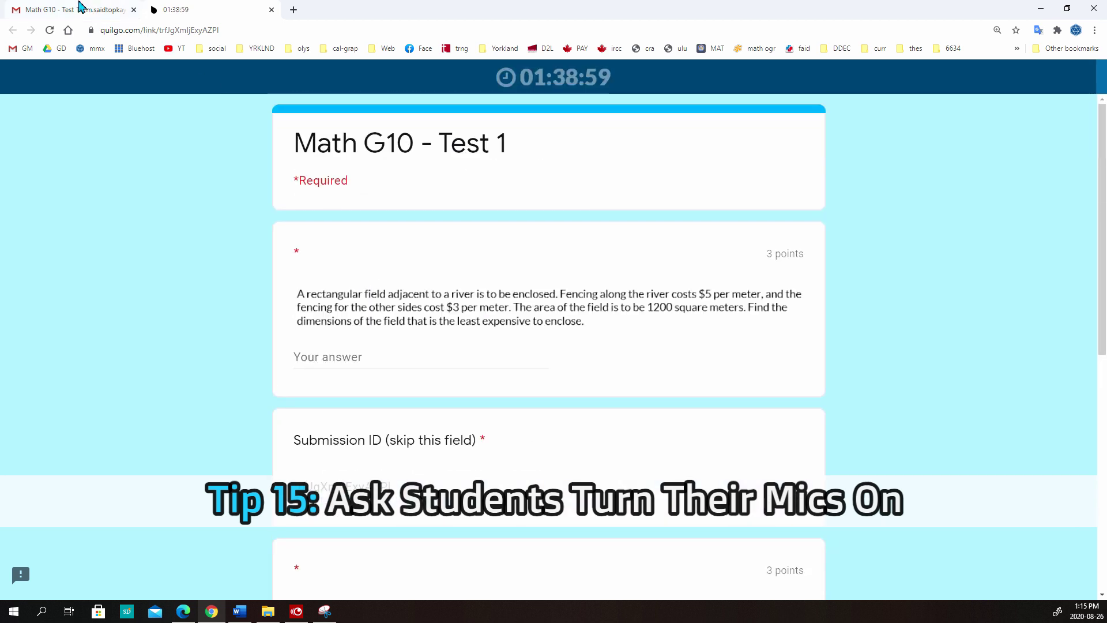